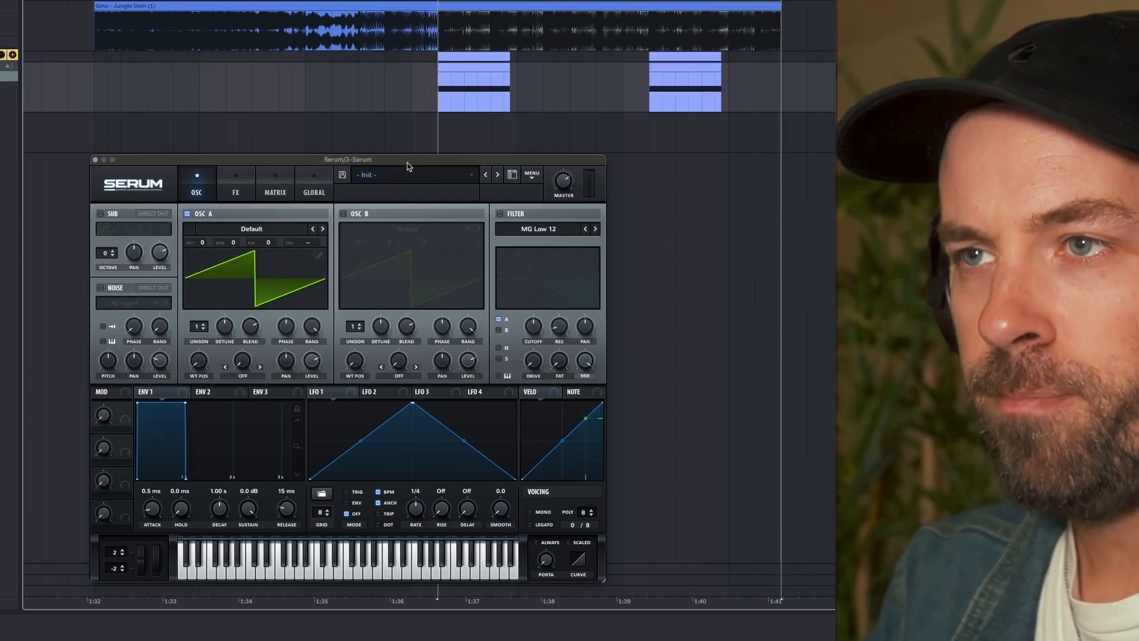
- Load the Analog Basic Shapes wavetable into oscillator A and shift its wavetable position to the narrow pulse wave
left_click(231, 233)
mouse_move(290, 246)
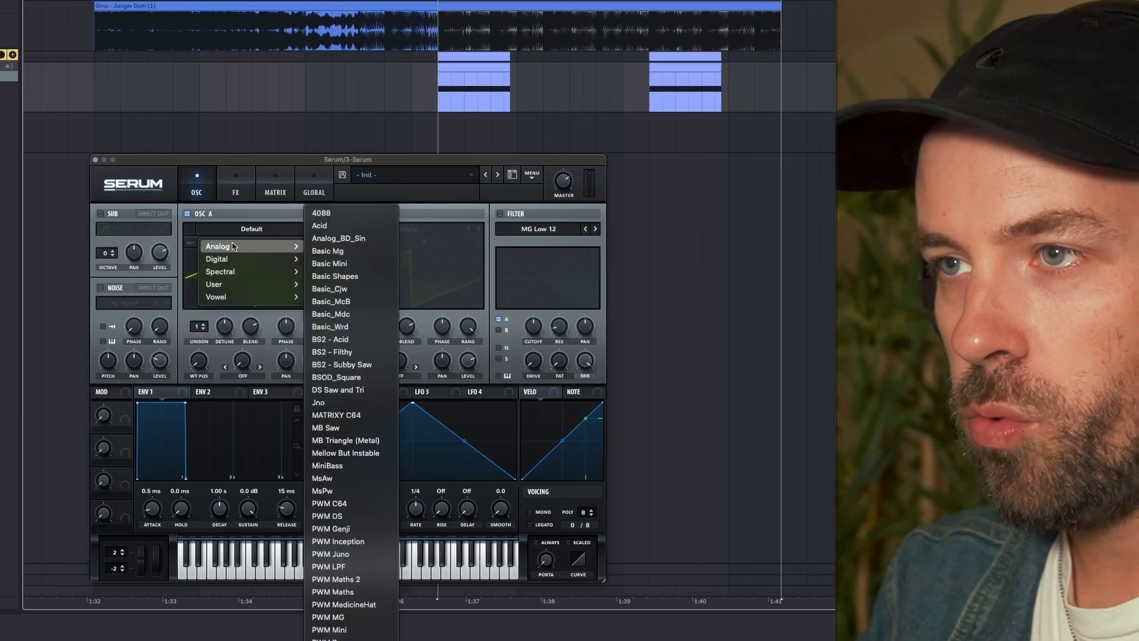
left_click(323, 278)
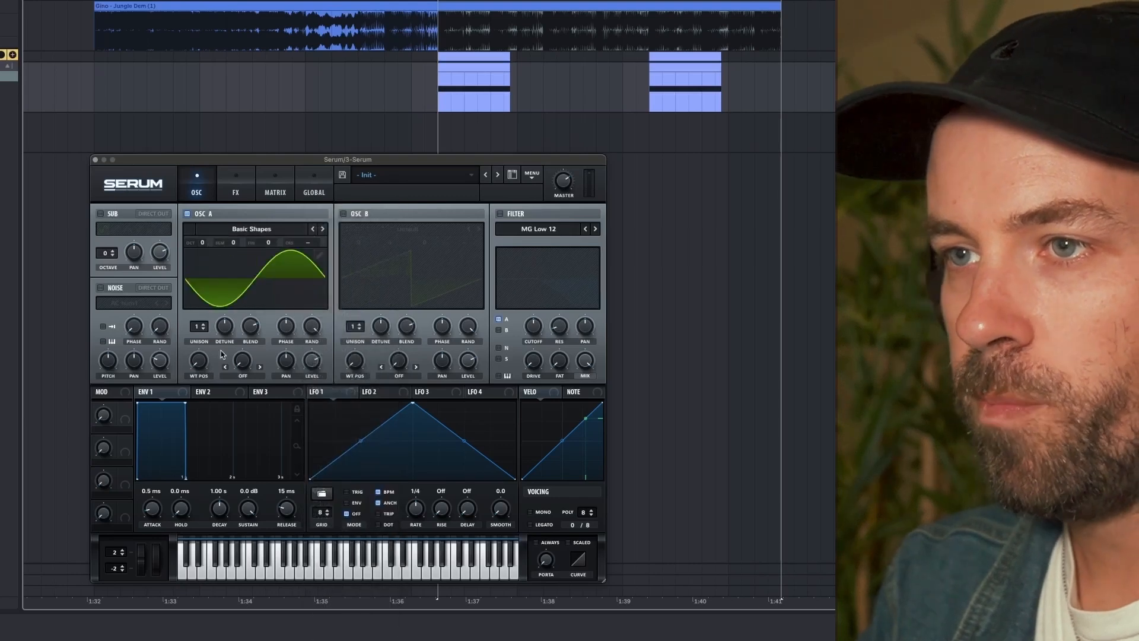
left_click_drag(198, 368, 202, 298)
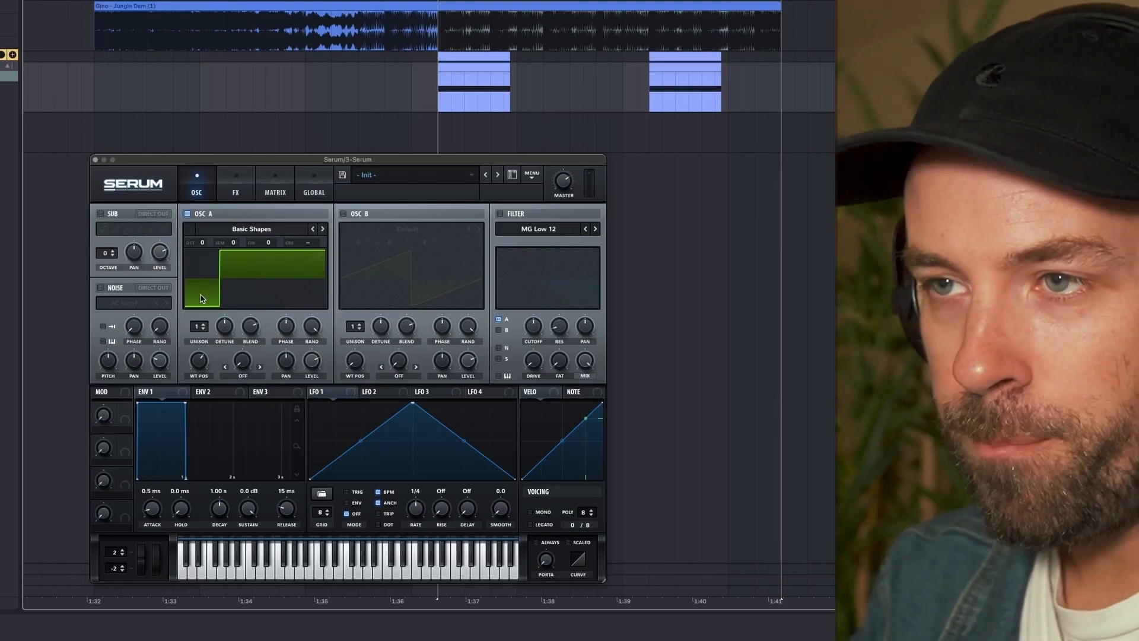
- Set oscillator A's warp mode to FM (From B) and enable oscillator B with the Digital SubBass_1 wavetable
left_click(243, 375)
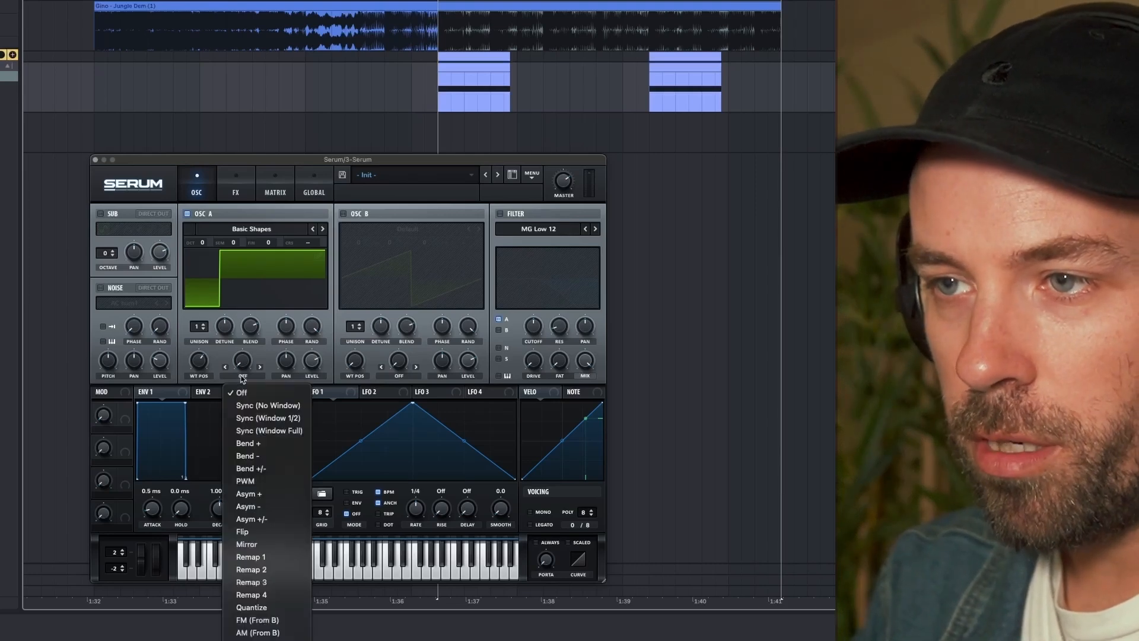
left_click(264, 620)
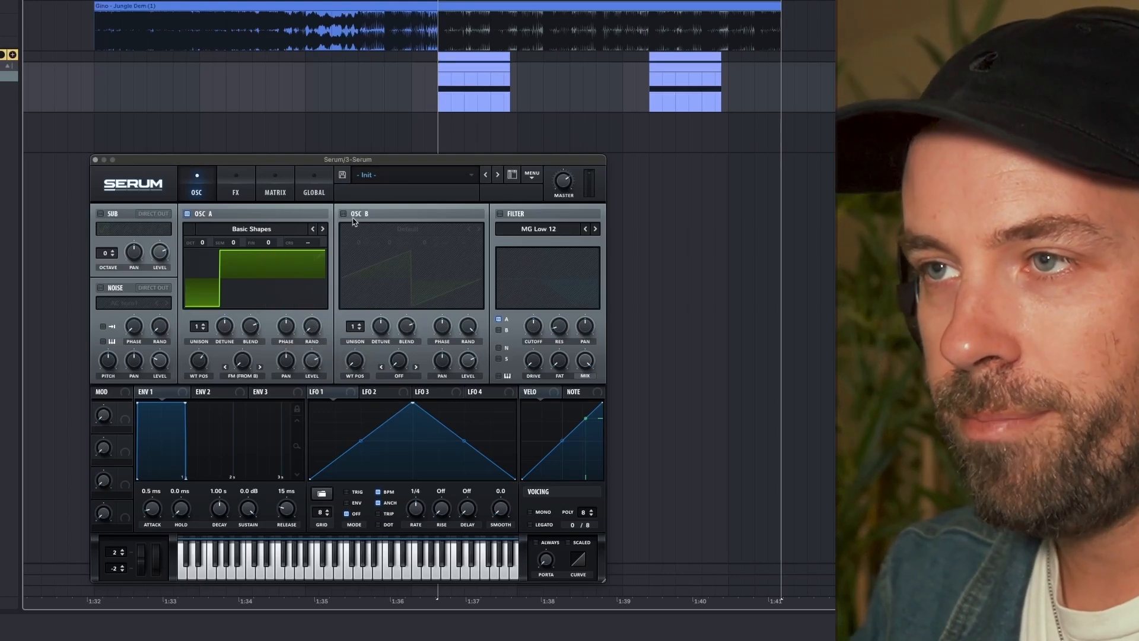
left_click(344, 215)
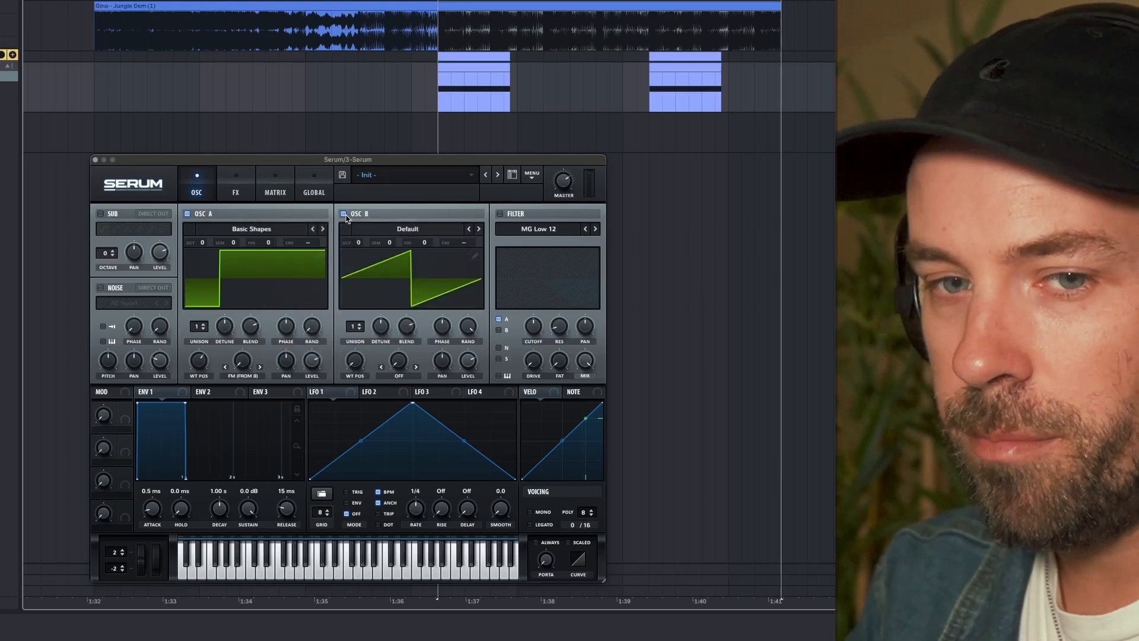
left_click(394, 230)
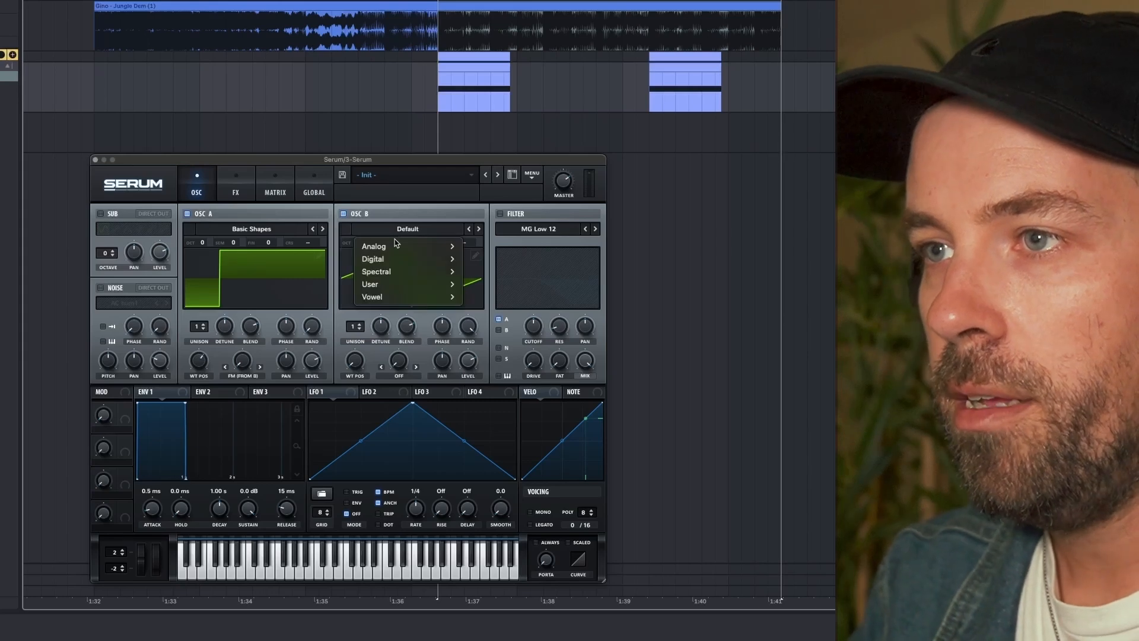
mouse_move(397, 261)
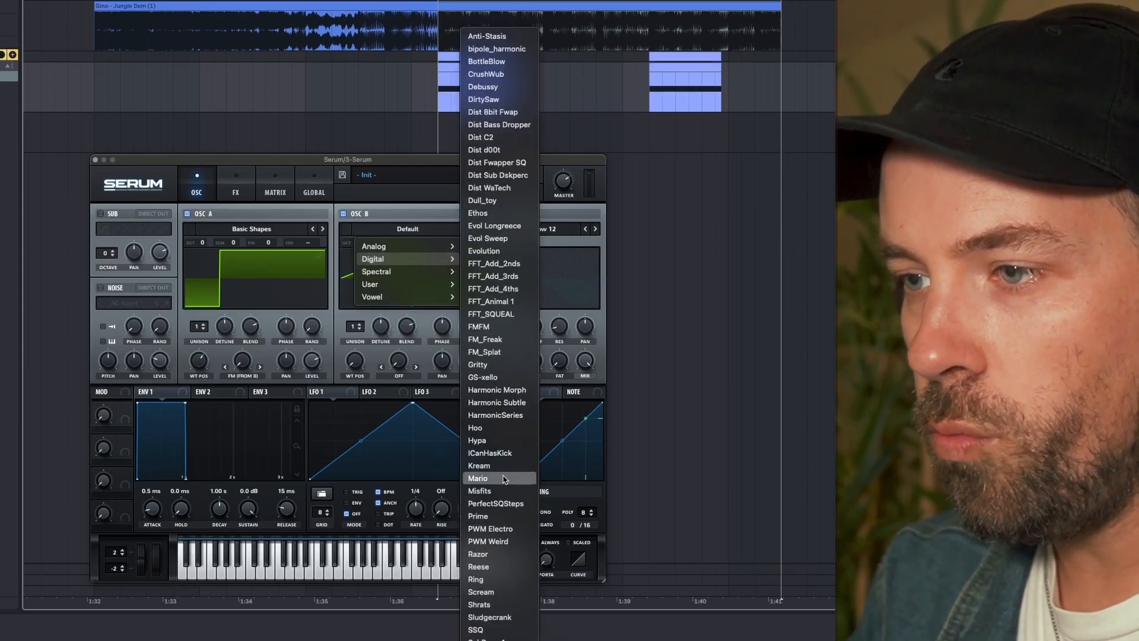
left_click(509, 639)
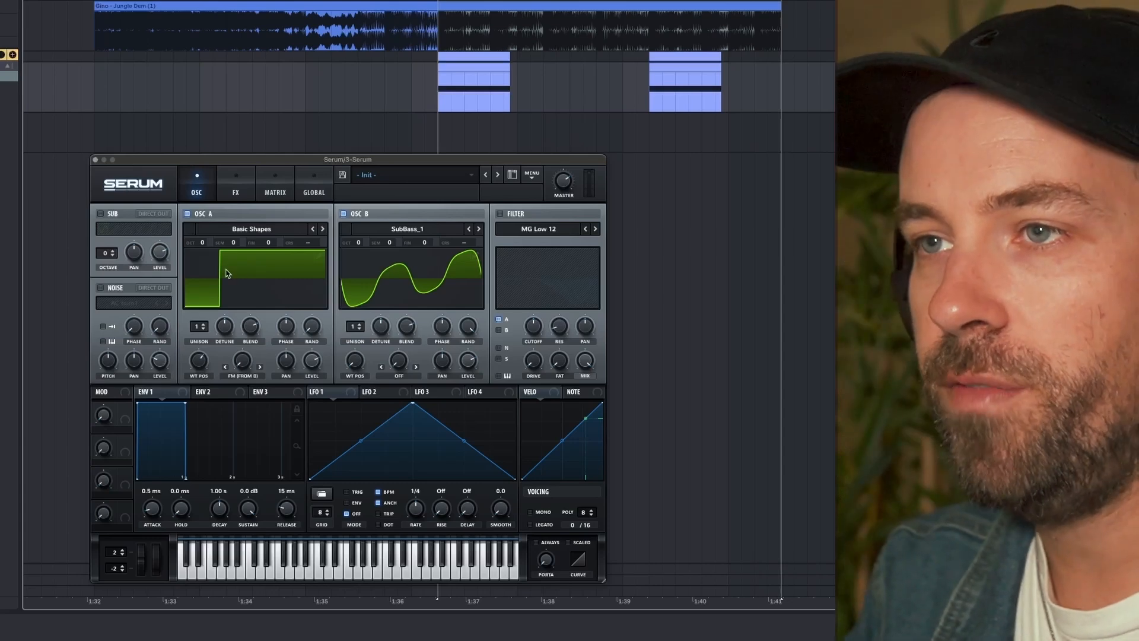
- Lower oscillator A to octave -3 and raise its FM (From B) amount while listening to the notes
left_click(202, 246)
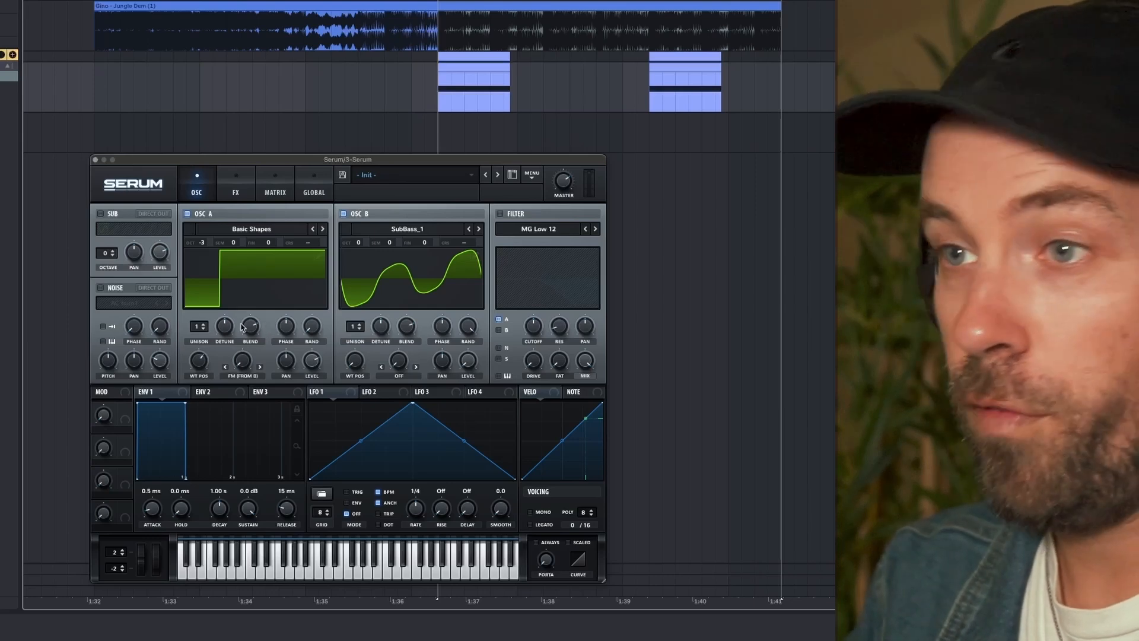
key("space")
key("space")
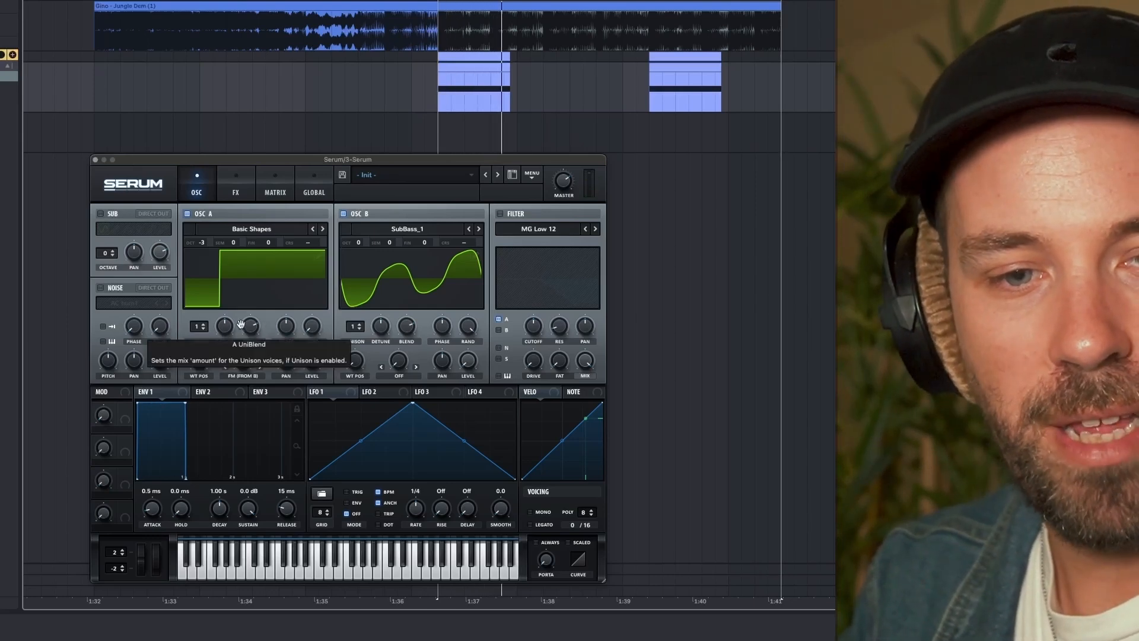
key("space")
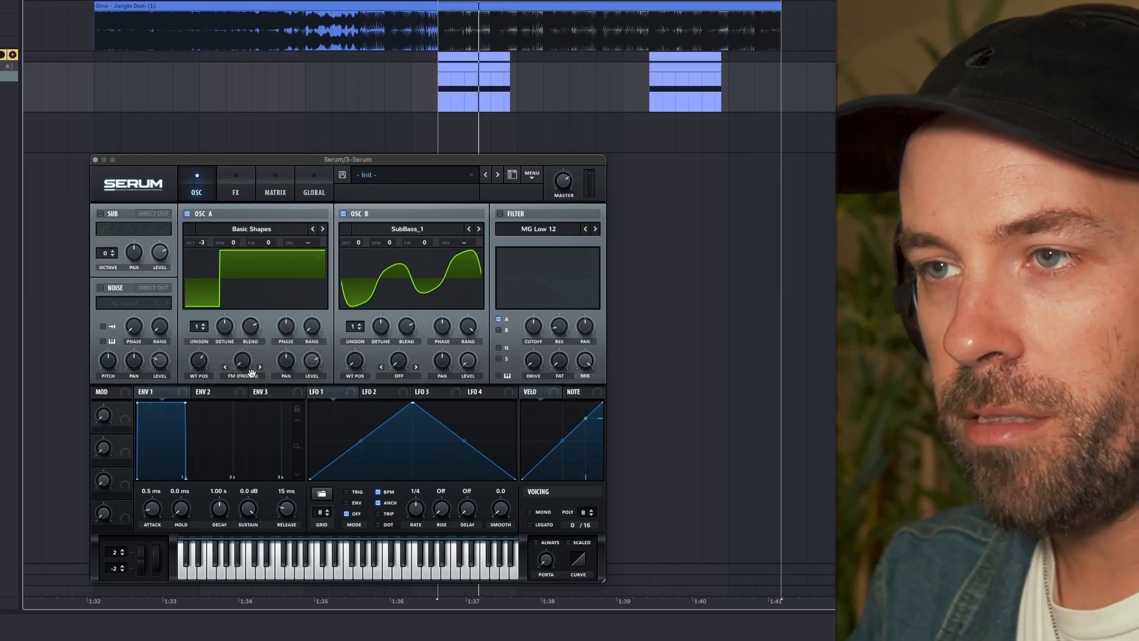
left_click_drag(247, 368, 240, 323)
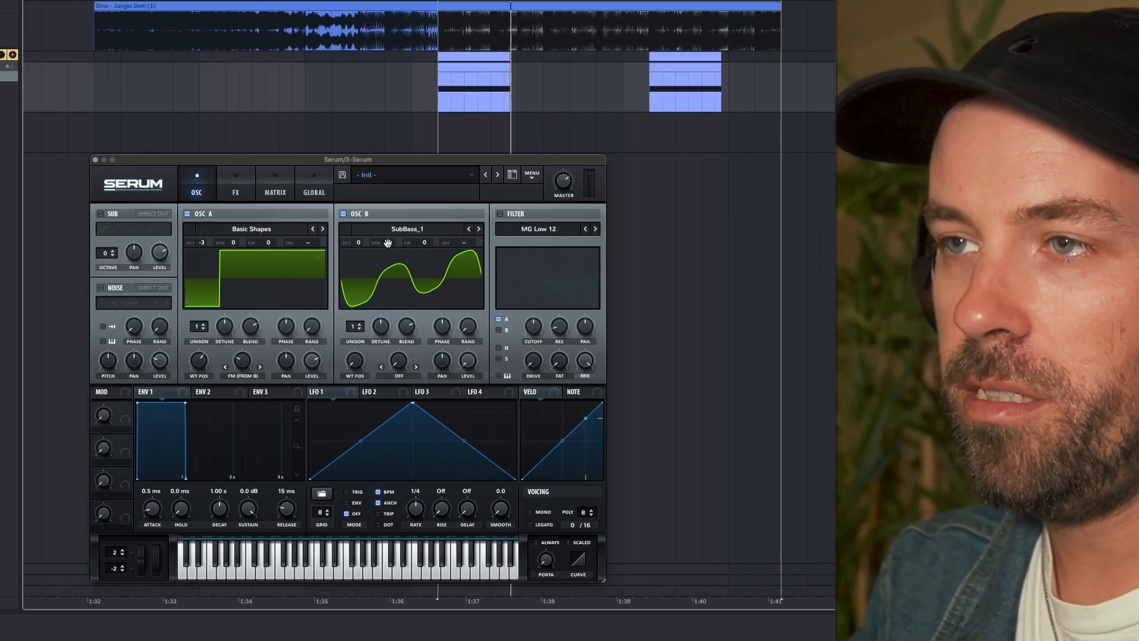
- Transpose oscillator B to +7 semitones and adjust oscillator A's FM amount to about 30% during playback
left_click_drag(389, 243, 388, 234)
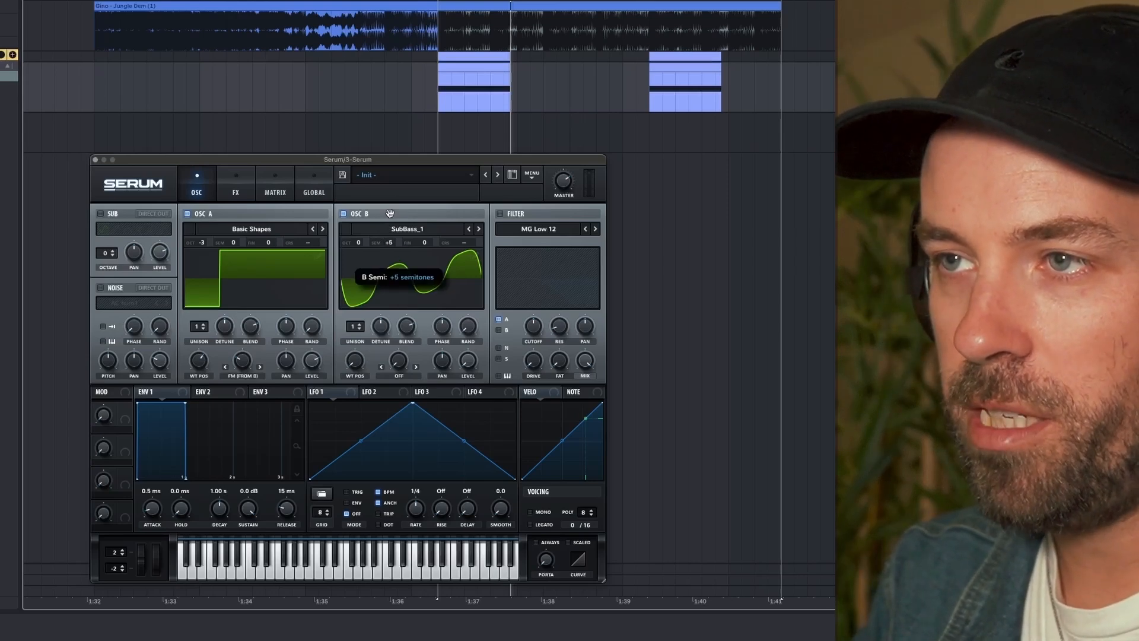
key("space")
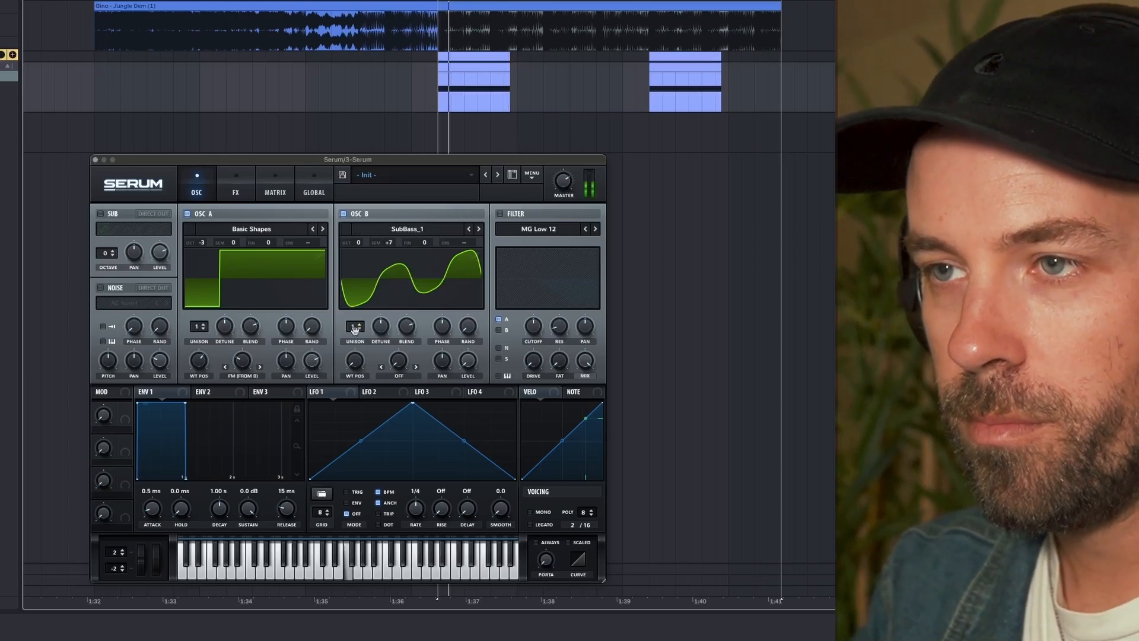
left_click_drag(246, 368, 246, 363)
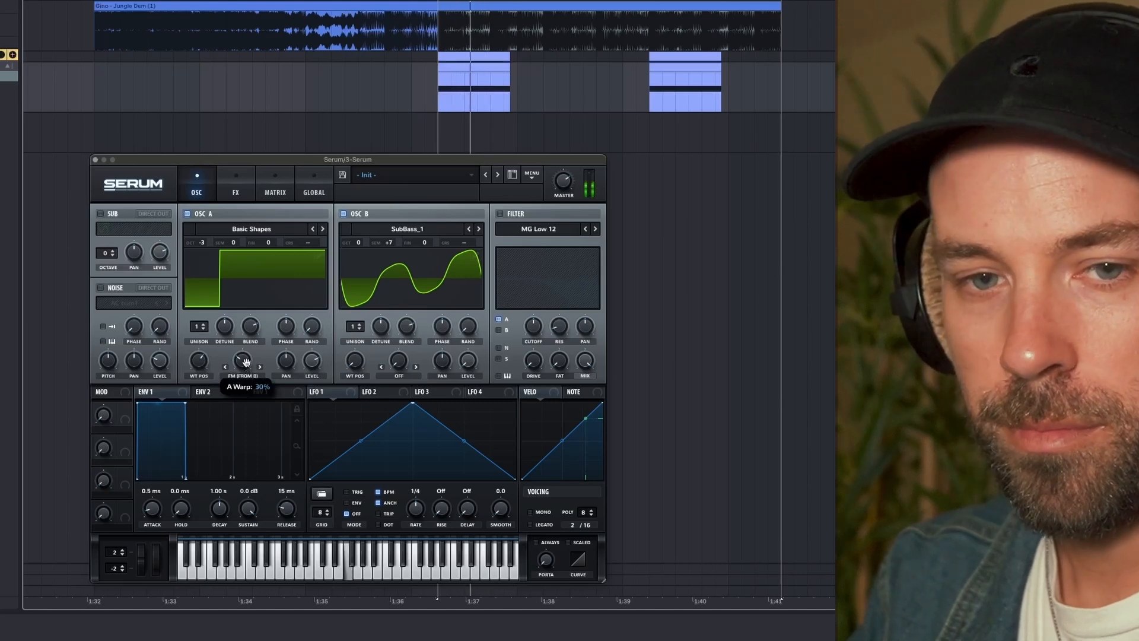
key("space")
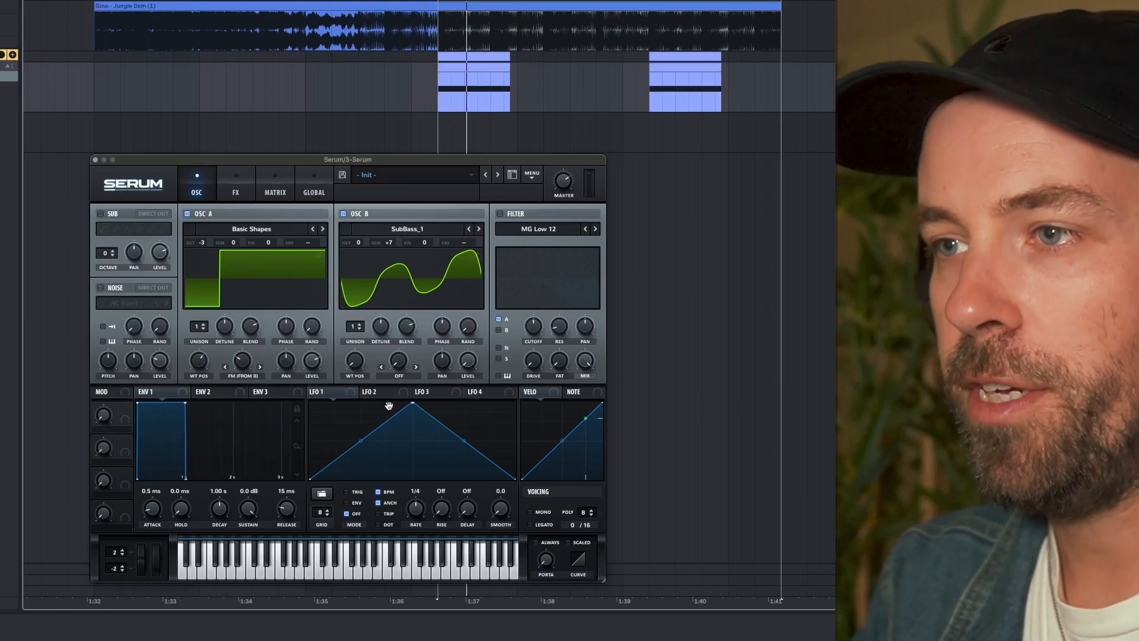
- Set oscillator B's warp mode to Bend +/- and adjust its warp amount during playback
left_click(399, 377)
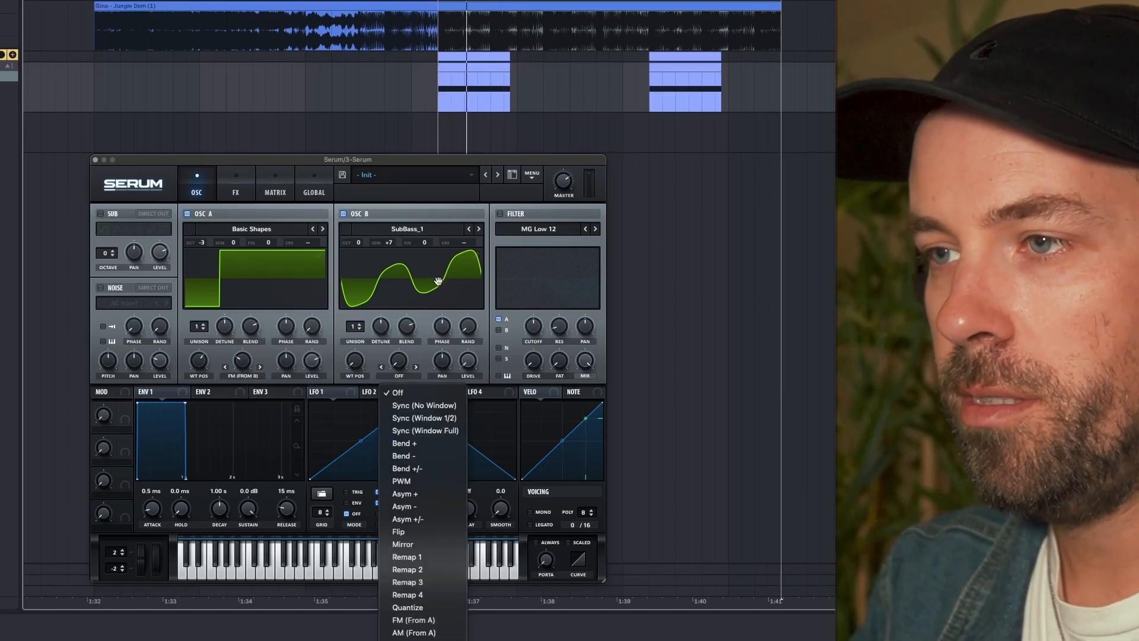
left_click(427, 467)
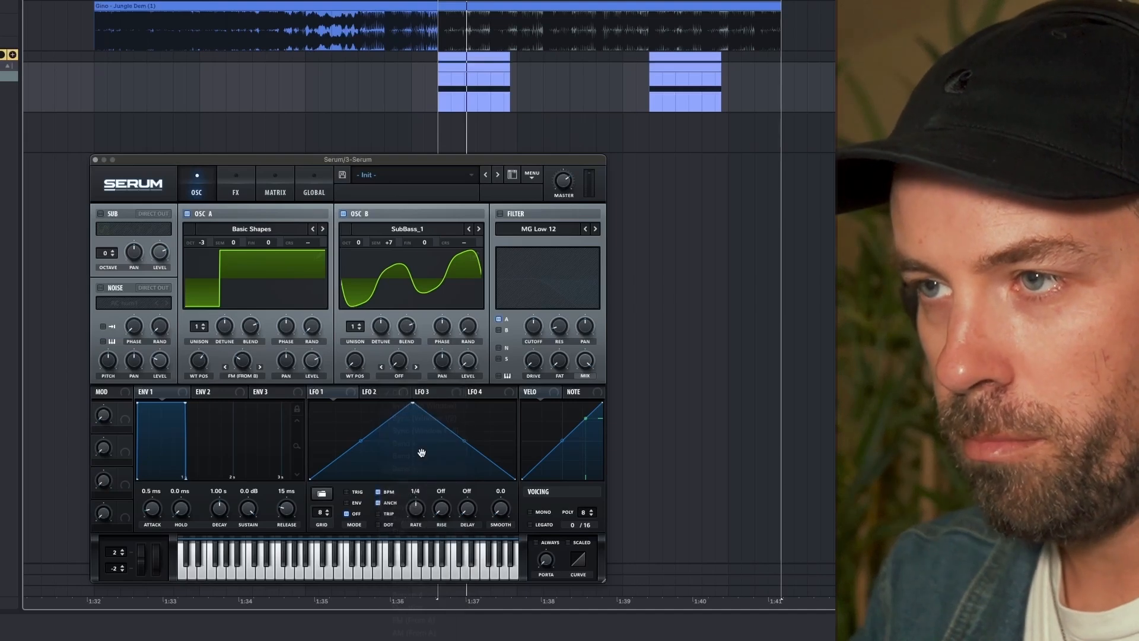
left_click_drag(399, 360, 402, 312)
key("space")
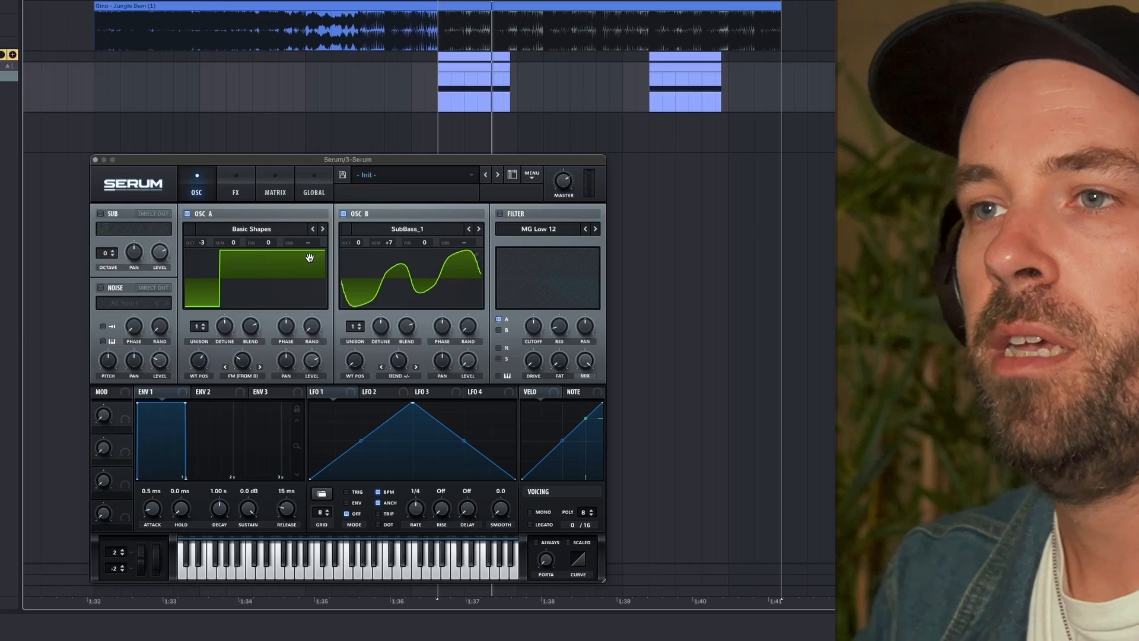
- Enable the sub oscillator with its sine wave and set its octave to -3
left_click(101, 214)
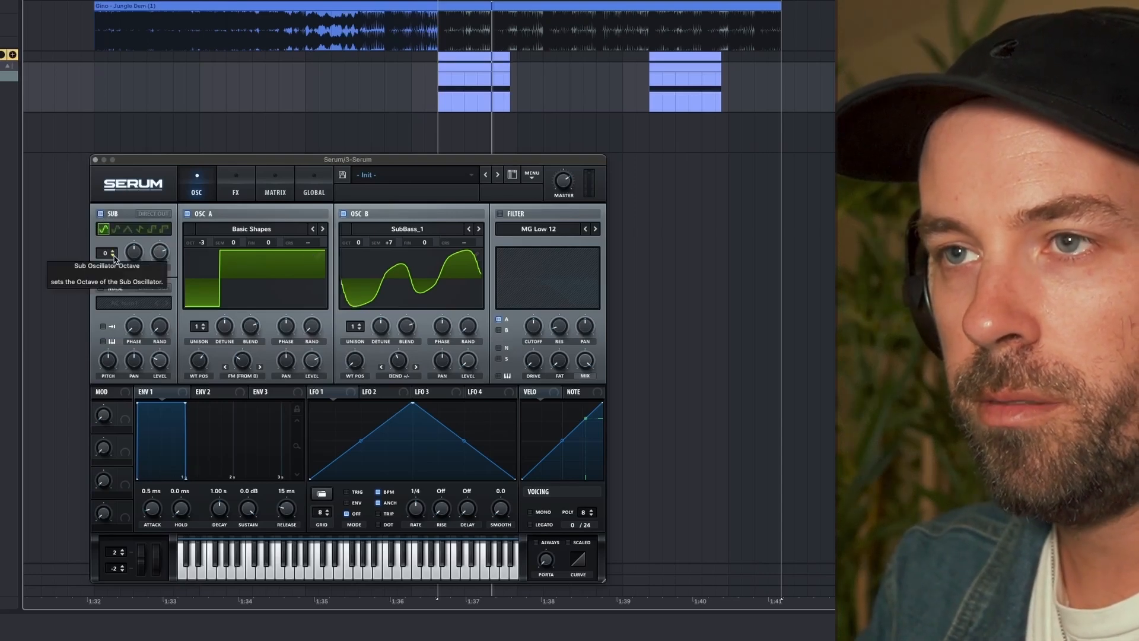
left_click(114, 259)
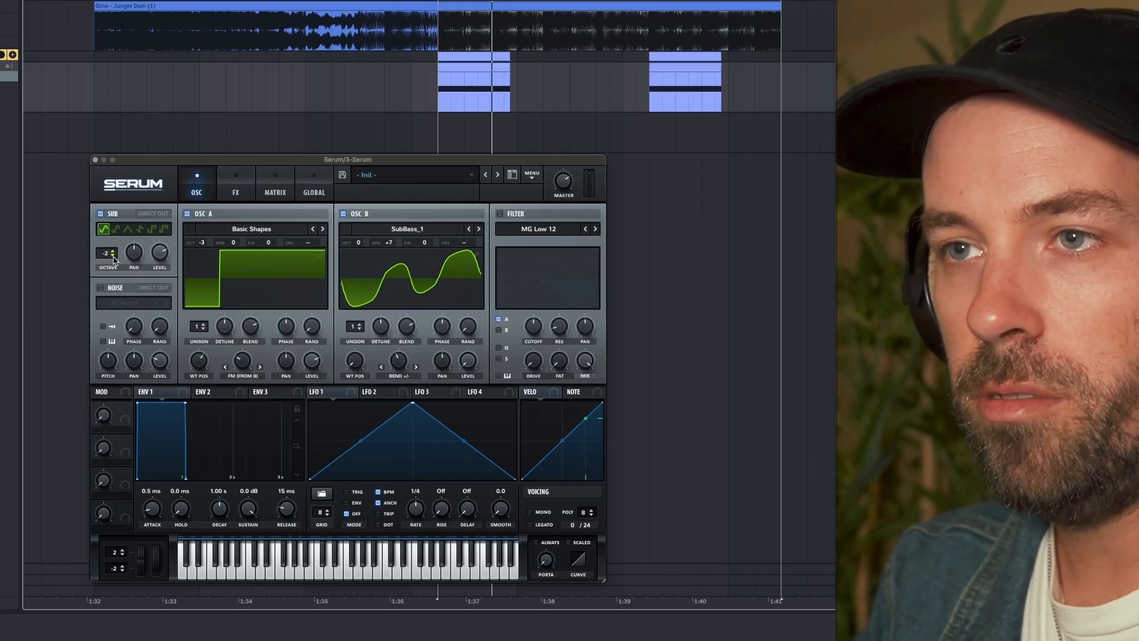
left_click(114, 258)
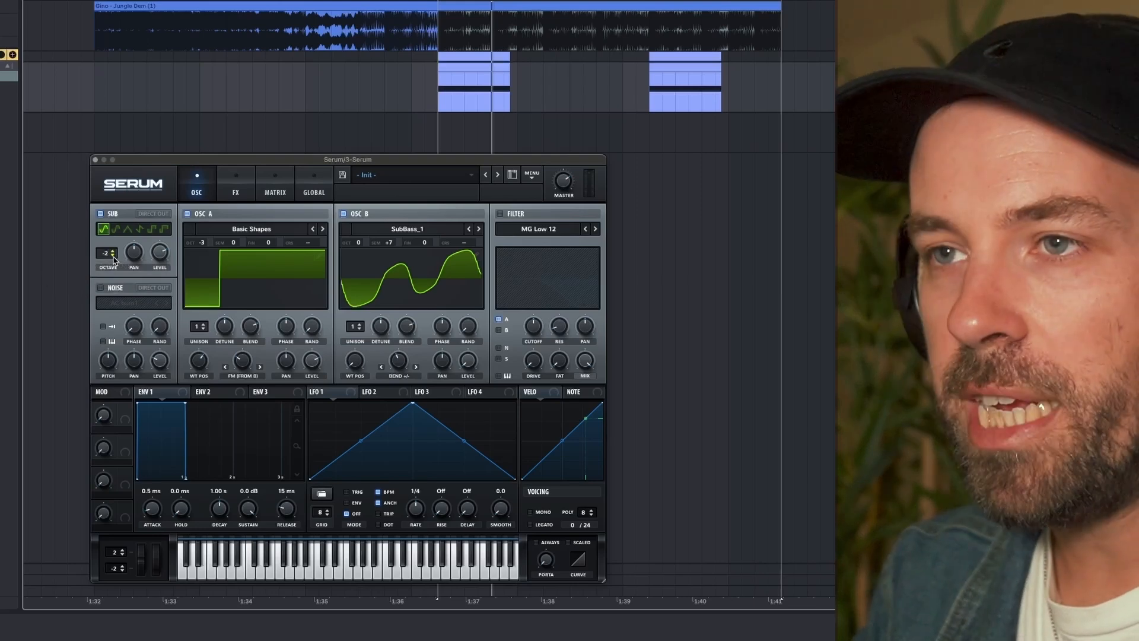
left_click(114, 258)
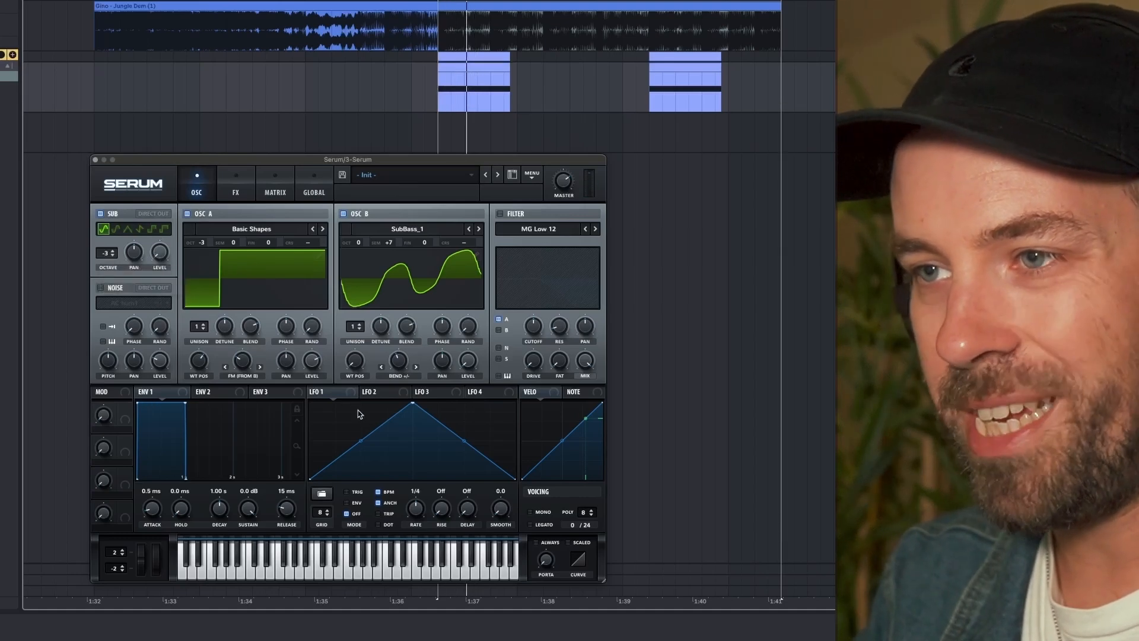
- Assign LFO 1 to oscillator A's level at an amount of 100, and also to the sub oscillator's level
mouse_move(342, 399)
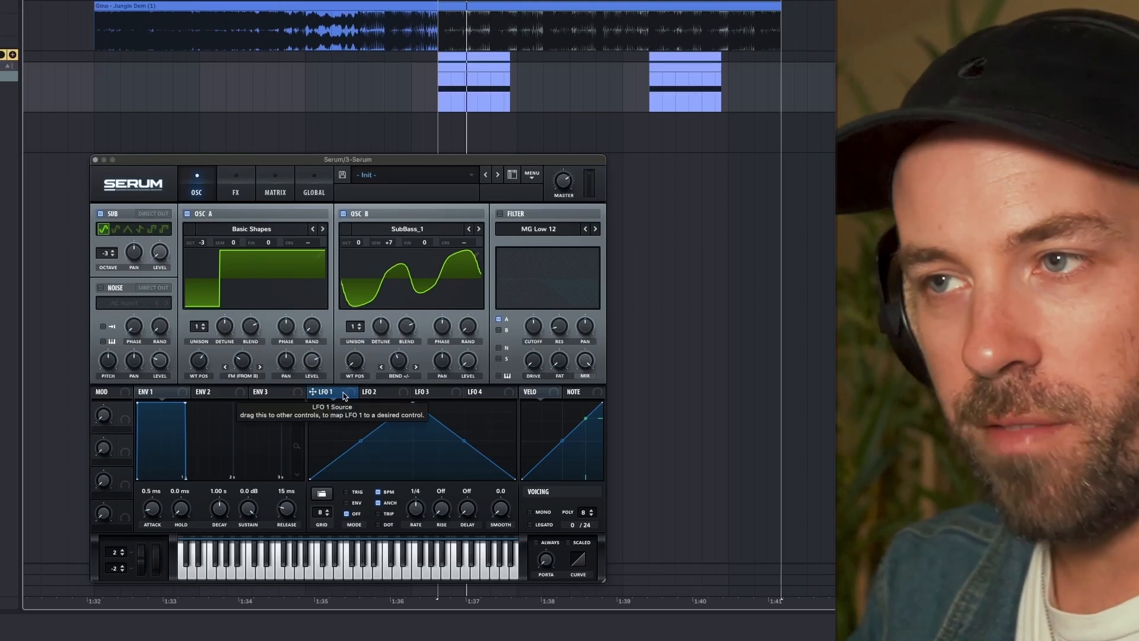
left_click_drag(342, 393, 315, 369)
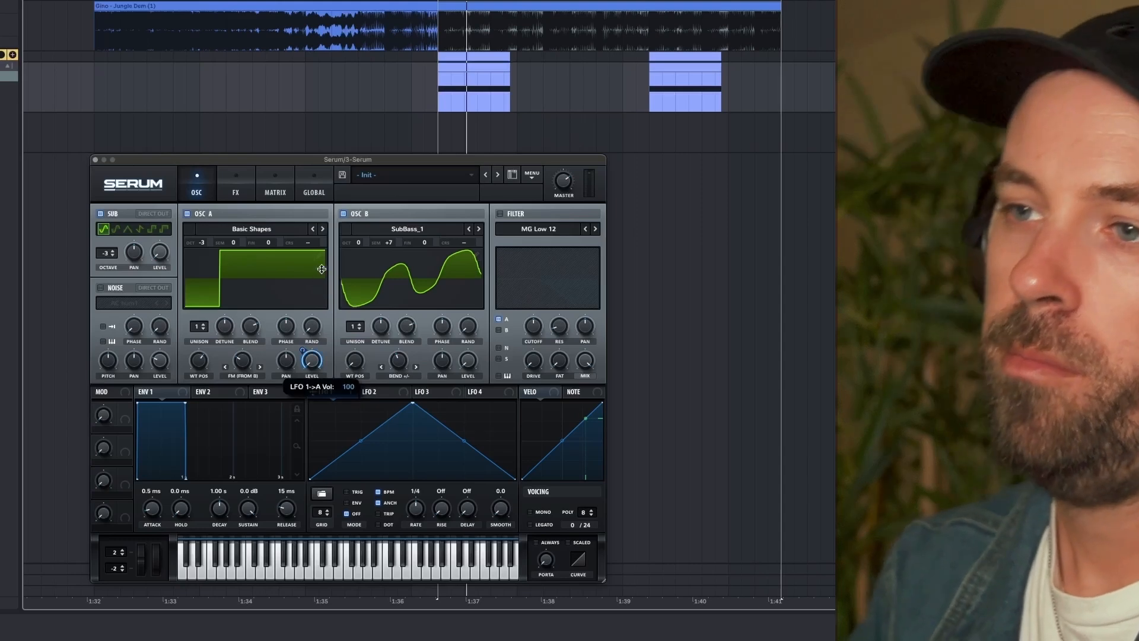
mouse_move(351, 401)
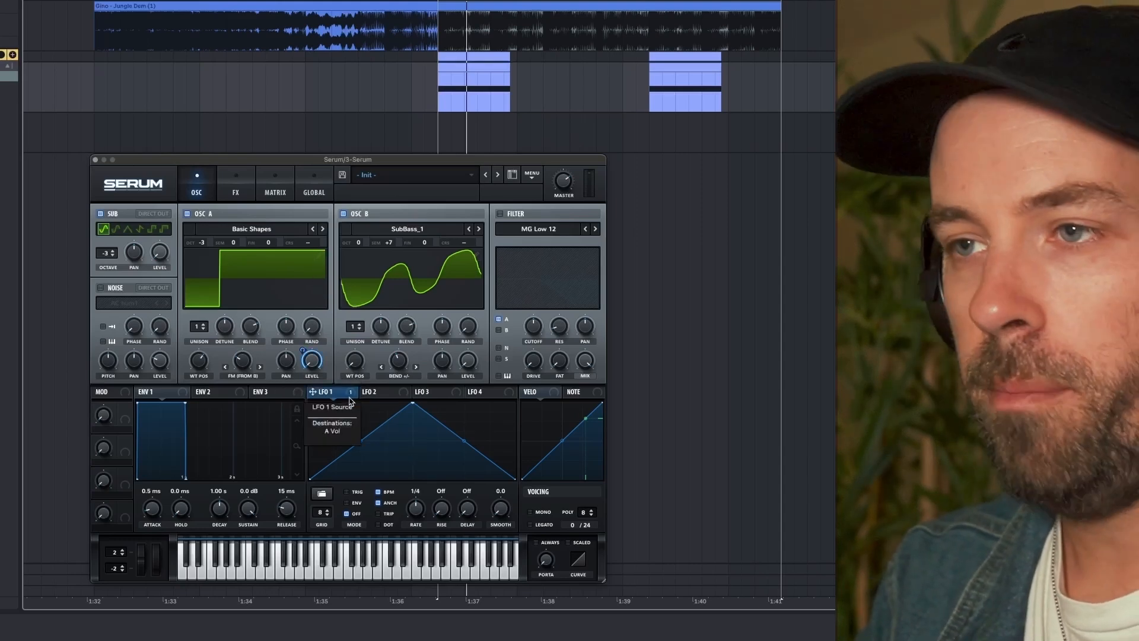
left_click_drag(313, 392, 161, 255)
- Set LFO 1 to a dotted 1/2 rate in Trig mode while auditioning the notes
key("space")
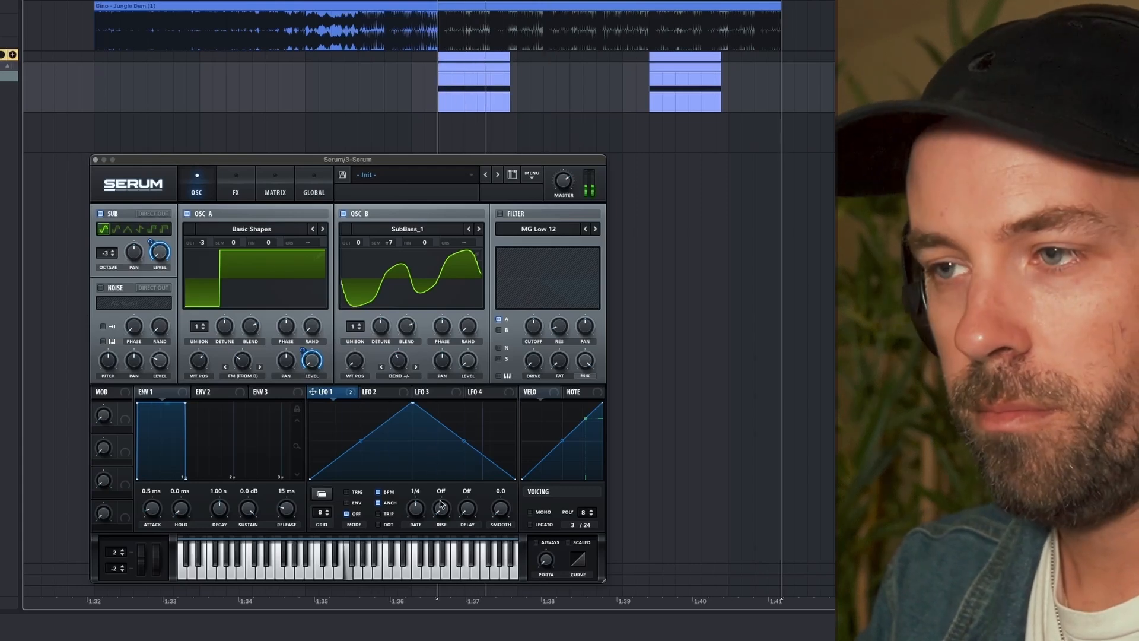
key("space")
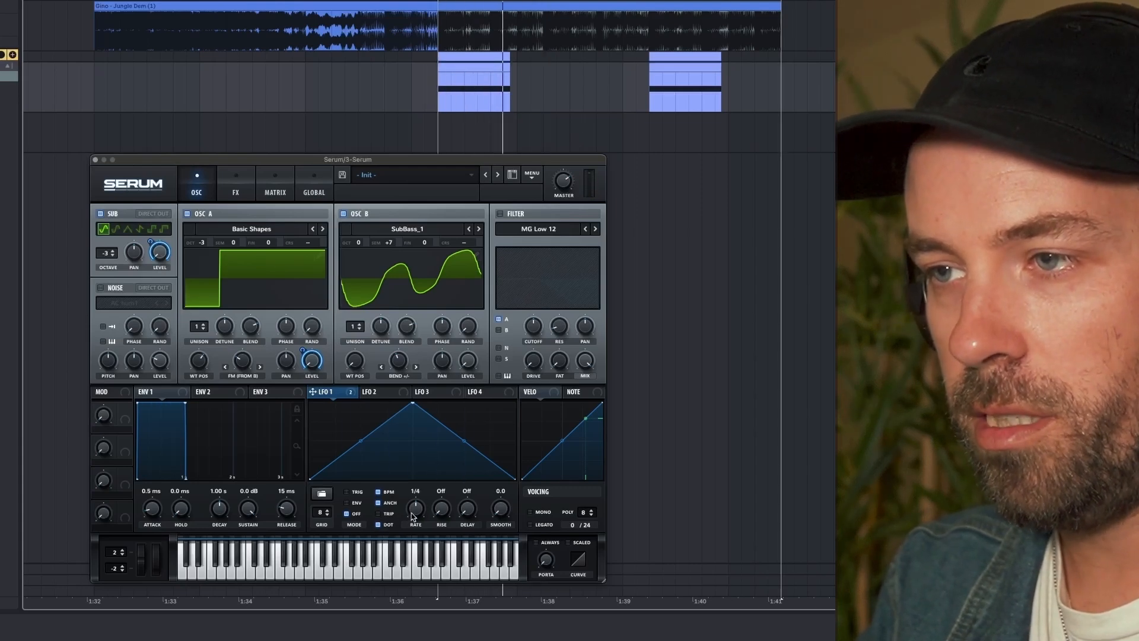
key("space")
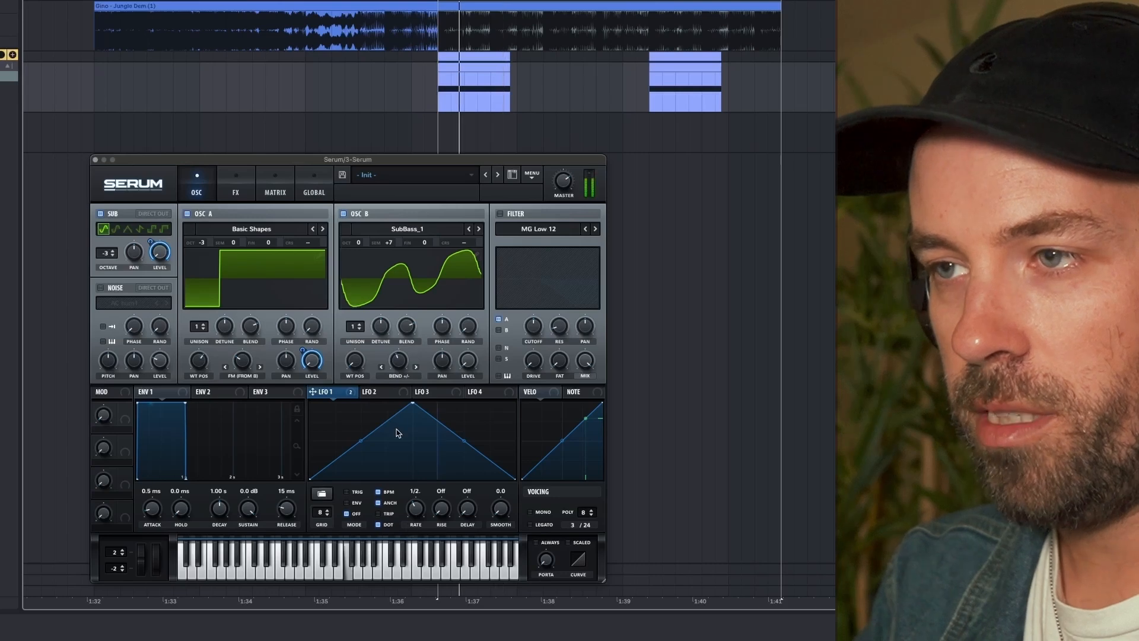
left_click(347, 492)
key("space")
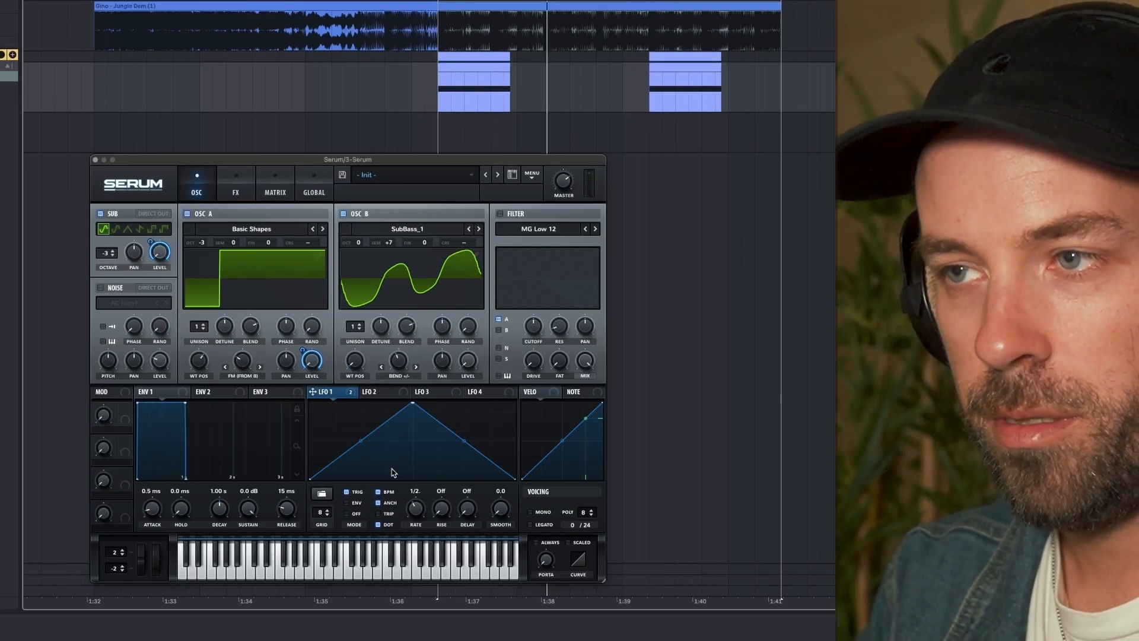
key("space")
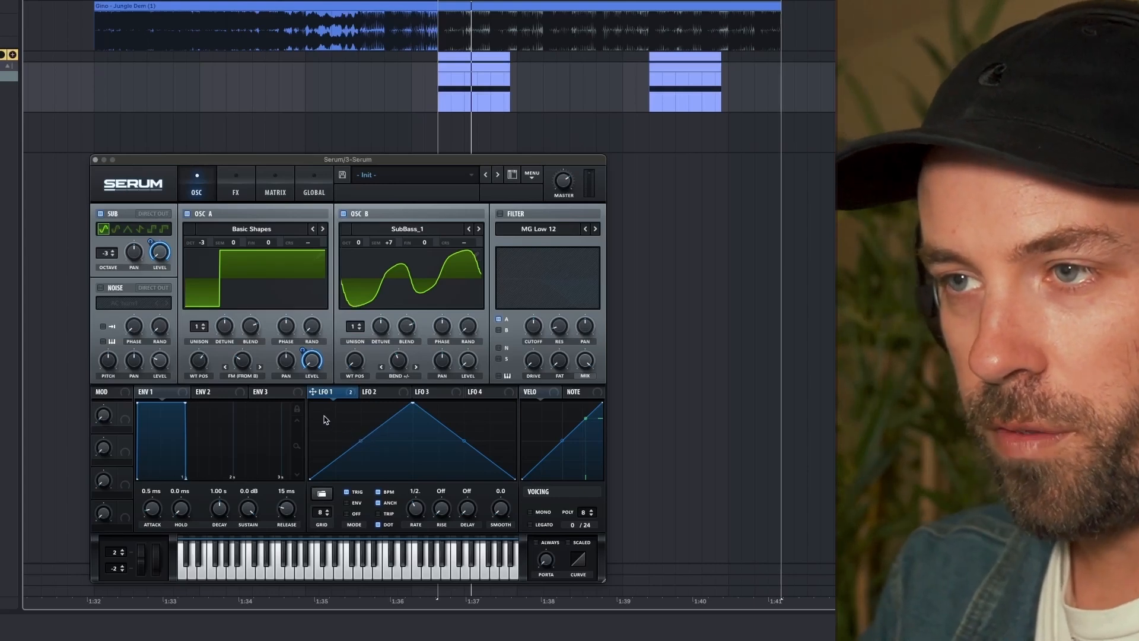
- Reshape the LFO 1 curve into three equal peaks separated by two low points, followed by a long ramp down to zero
right_click(328, 423)
left_click(344, 444)
left_click(321, 413, "shift")
left_click_drag(420, 407, 336, 478)
double_click(415, 466)
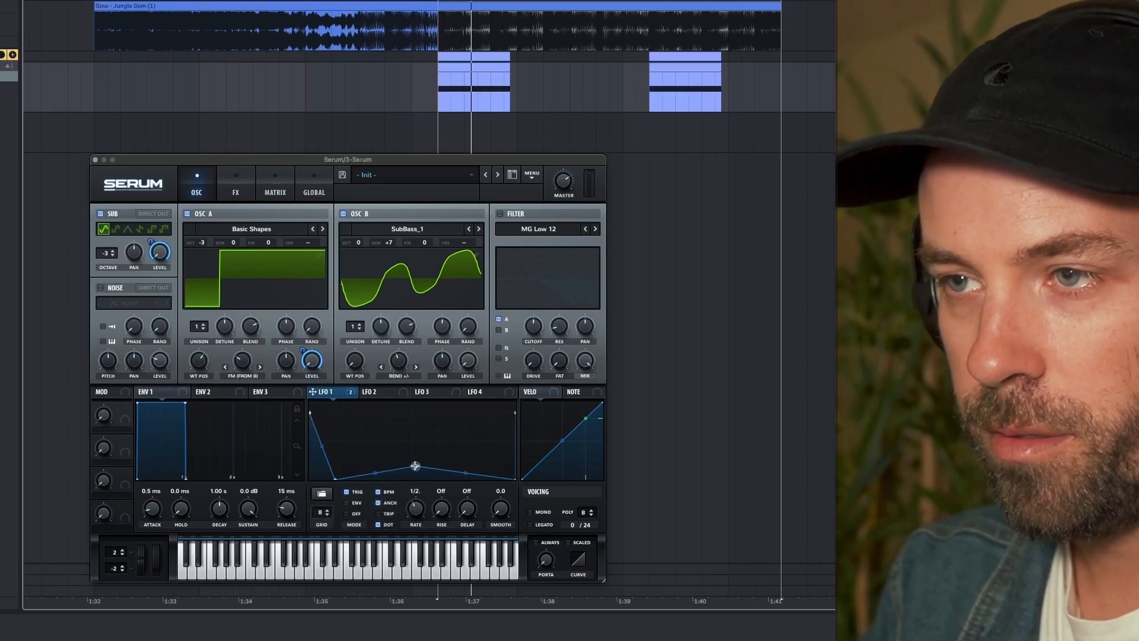
left_click_drag(311, 414, 360, 419)
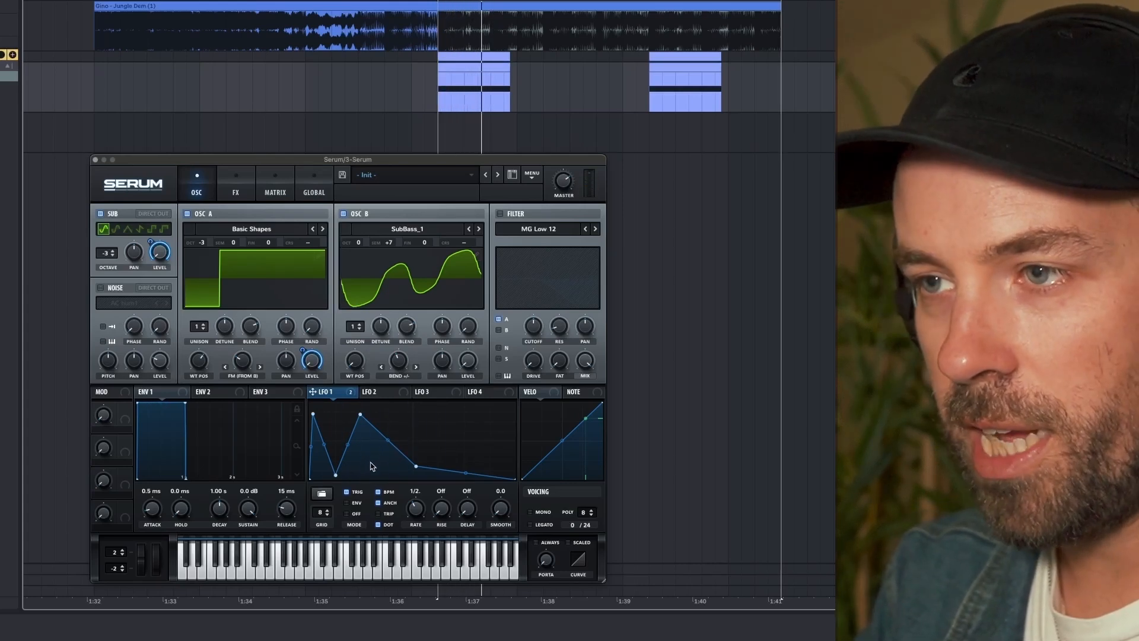
double_click(388, 463)
left_click_drag(416, 467, 412, 414)
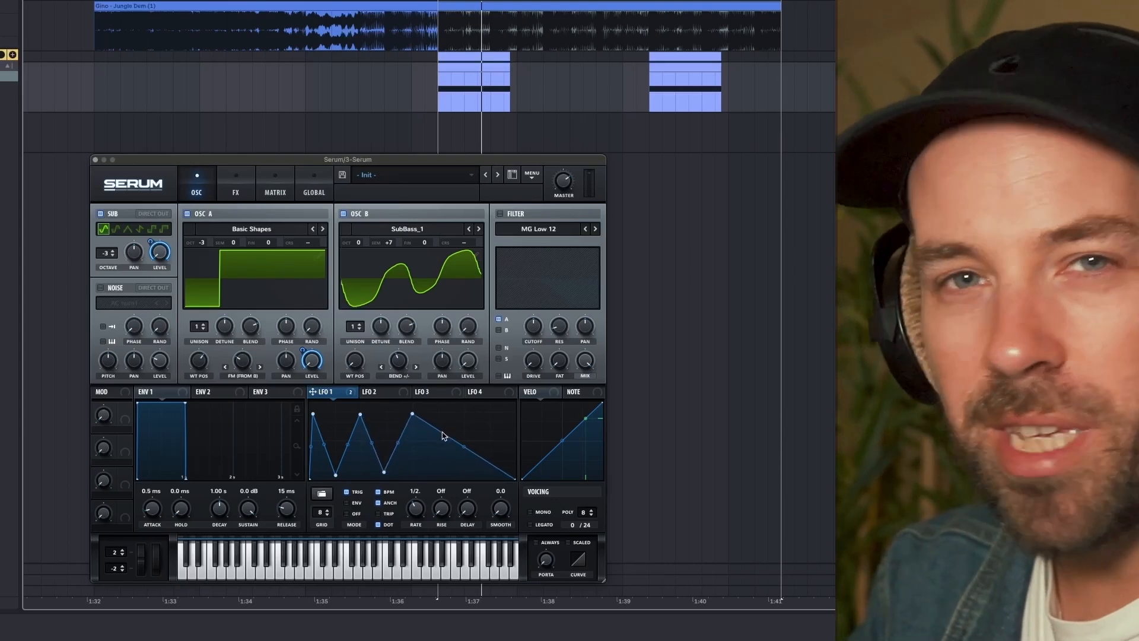
- Add a fourth equal peak within LFO 1's final ramp and bow the falling slope before it
double_click(437, 449)
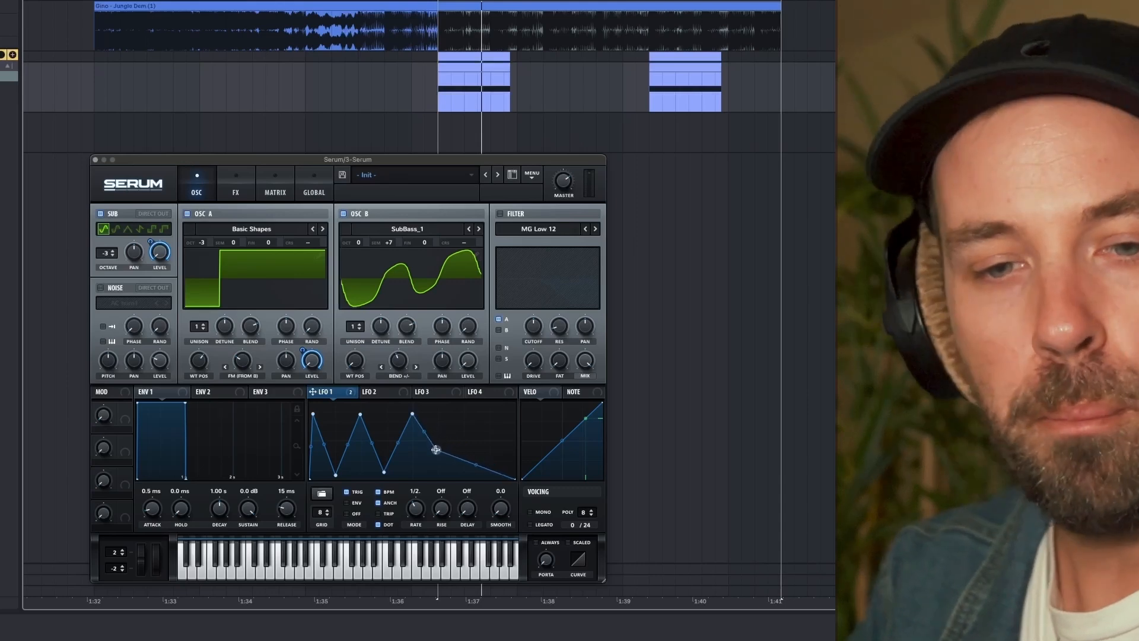
mouse_move(436, 458)
left_mouse_down()
mouse_move(460, 474)
mouse_move(439, 457)
left_mouse_up()
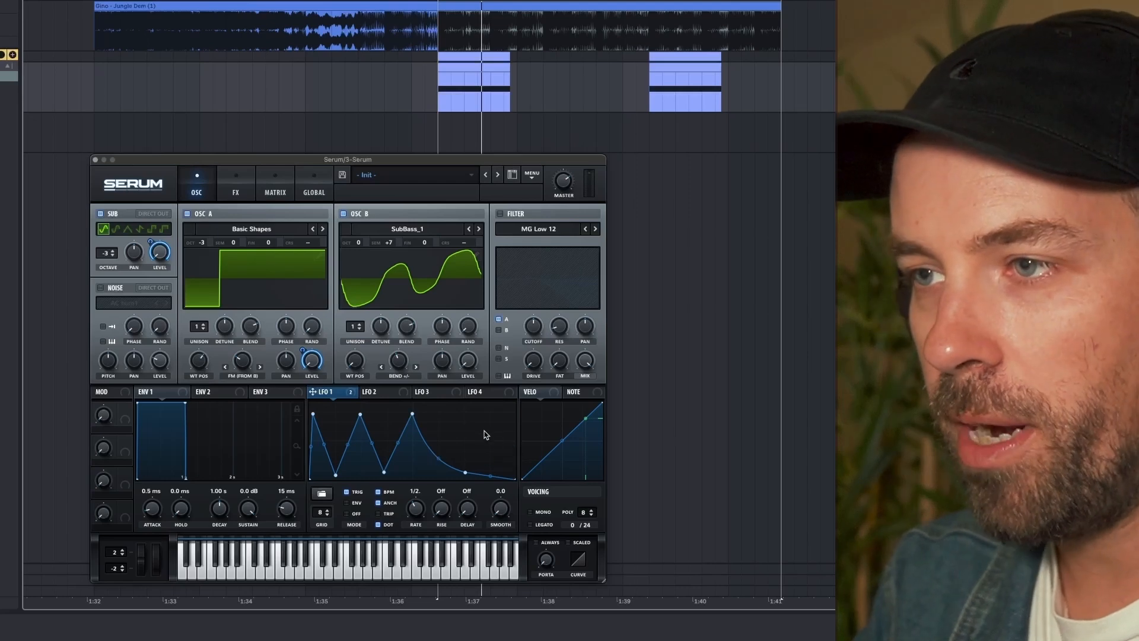
double_click(469, 417)
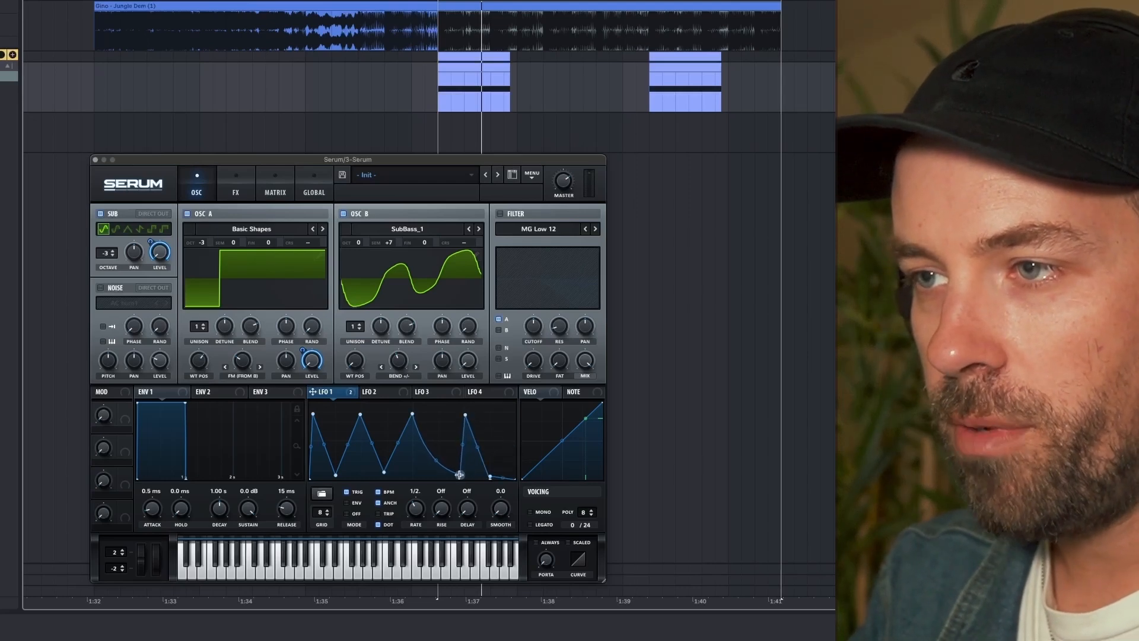
key("space")
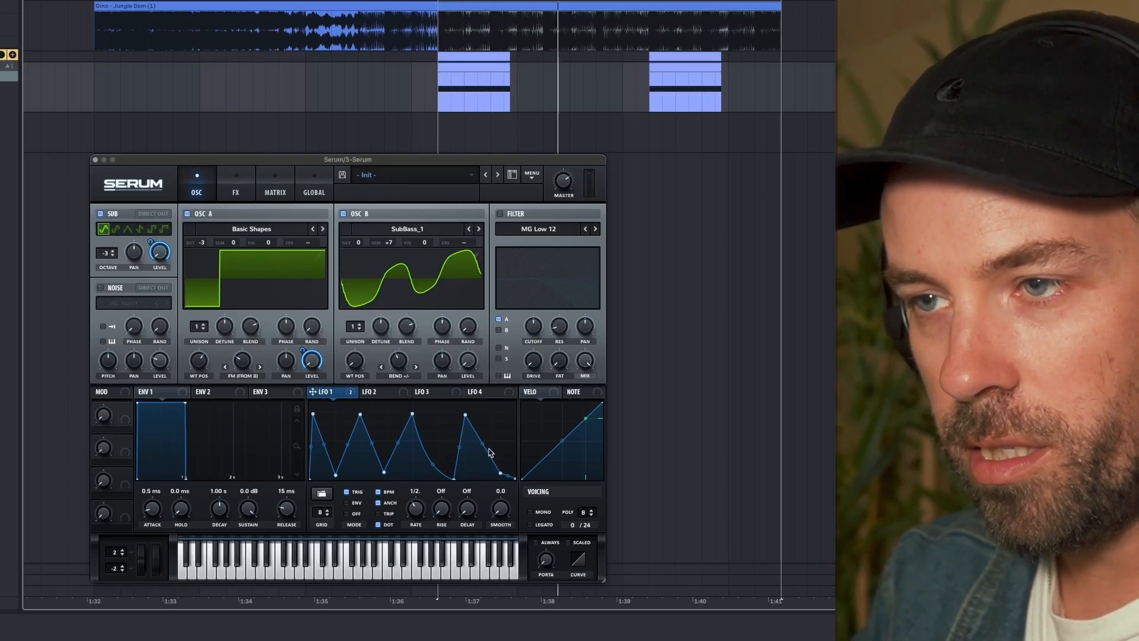
- Move the low point before LFO 1's fourth peak slightly earlier while auditioning the rhythm
key("space")
key("space")
key("space")
left_click_drag(454, 479, 442, 476)
key("space")
key("space")
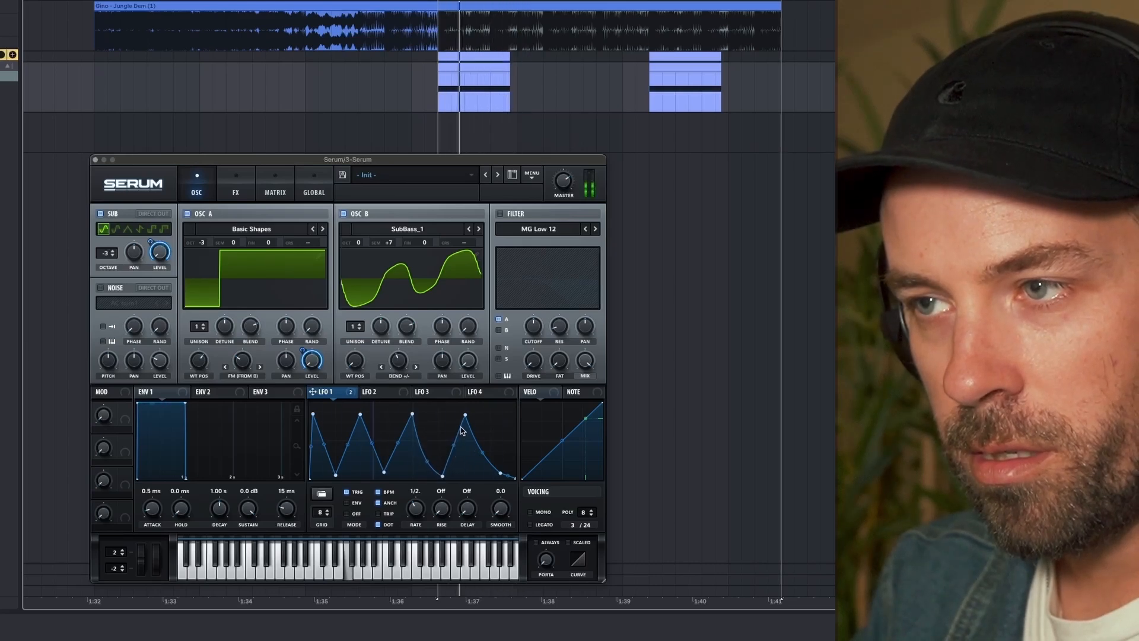
key("space")
key("space")
key("space")
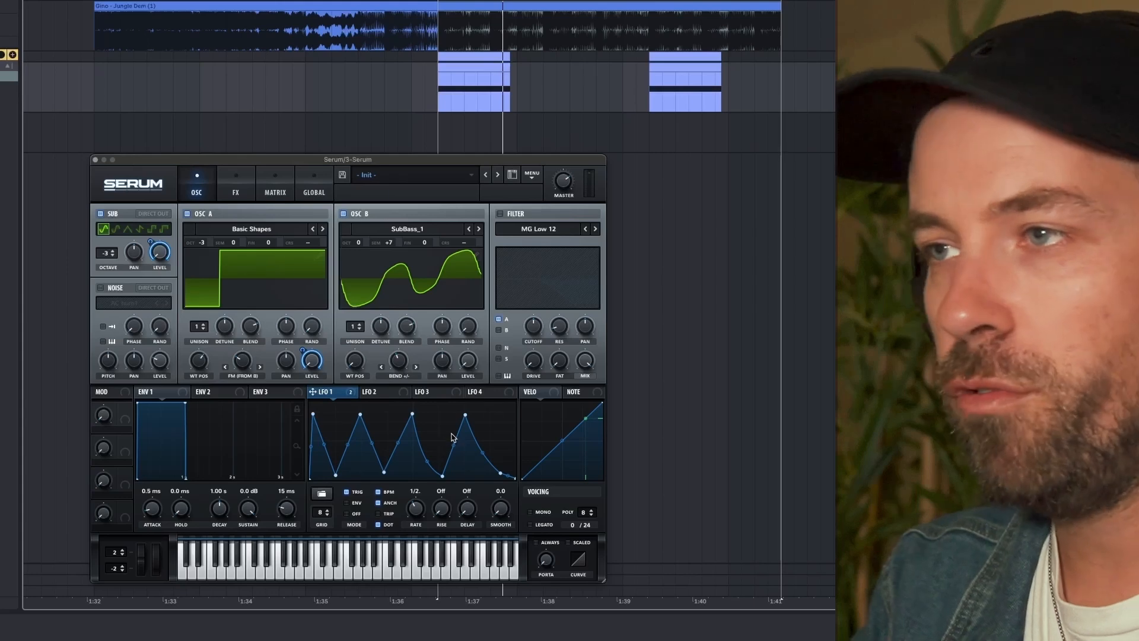
- Enable the filter on oscillator A, set its type to Formant-III, and audition the notes
left_click(500, 214)
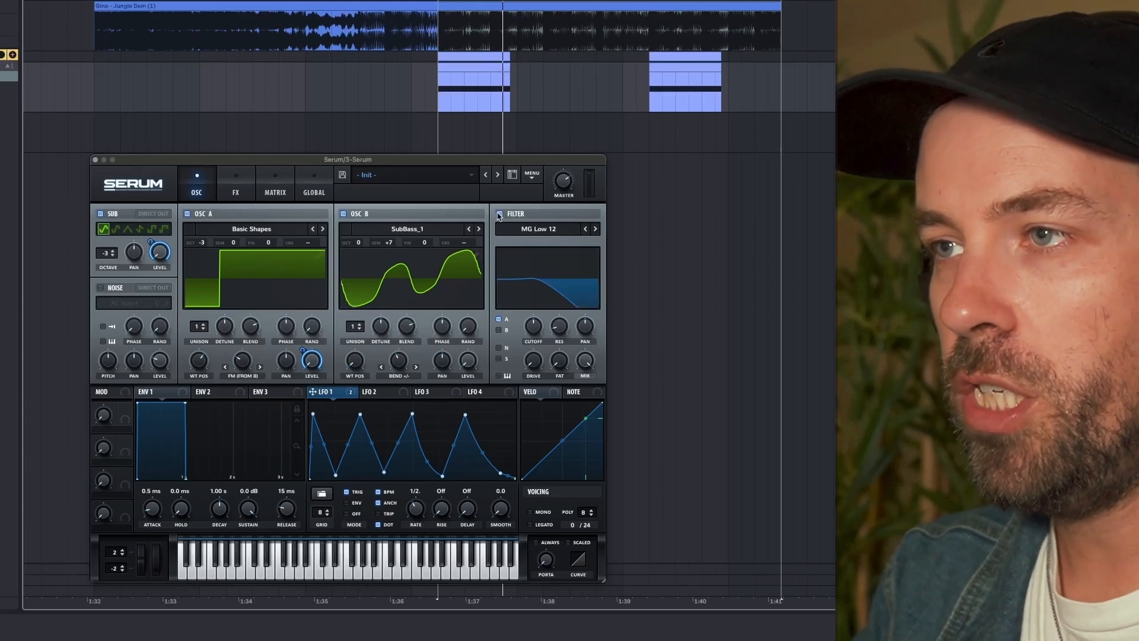
left_click(542, 231)
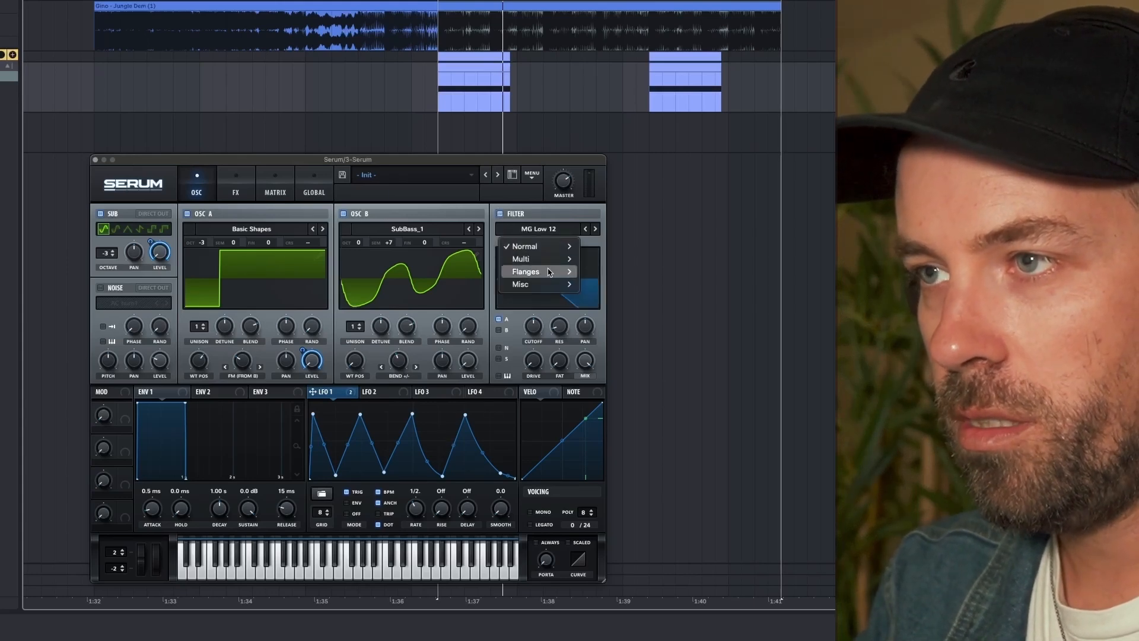
mouse_move(547, 284)
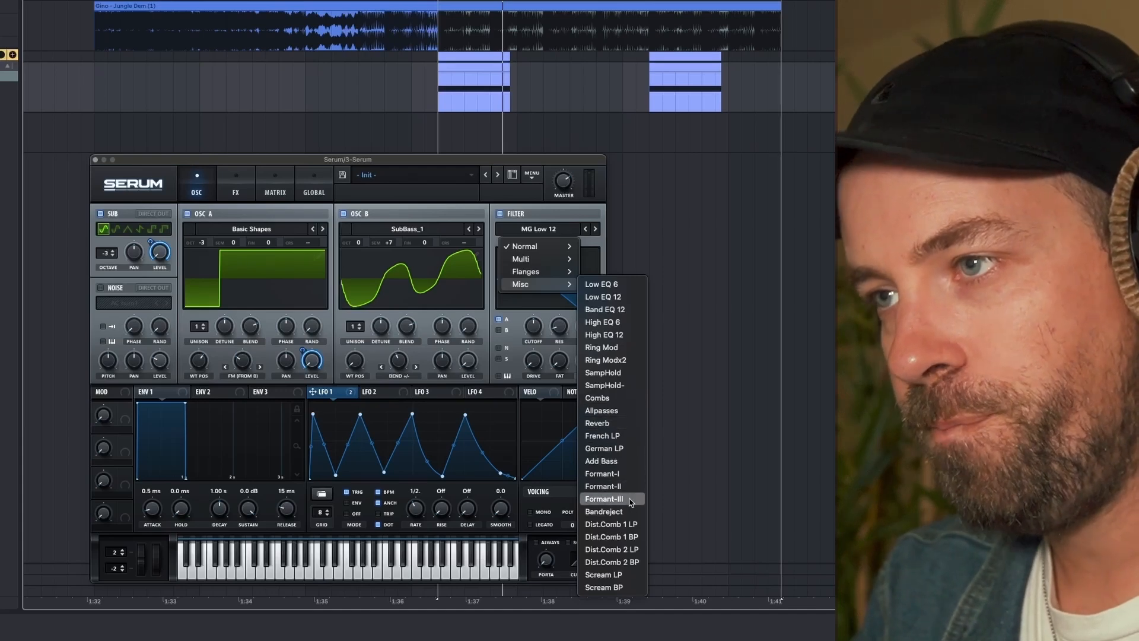
left_click(541, 354)
key("space")
- Adjust the formant filter's cutoff while auditioning, and assign LFO 1 to modulate it
key("space")
key("space")
left_click_drag(533, 326, 541, 365)
key("space")
key("space")
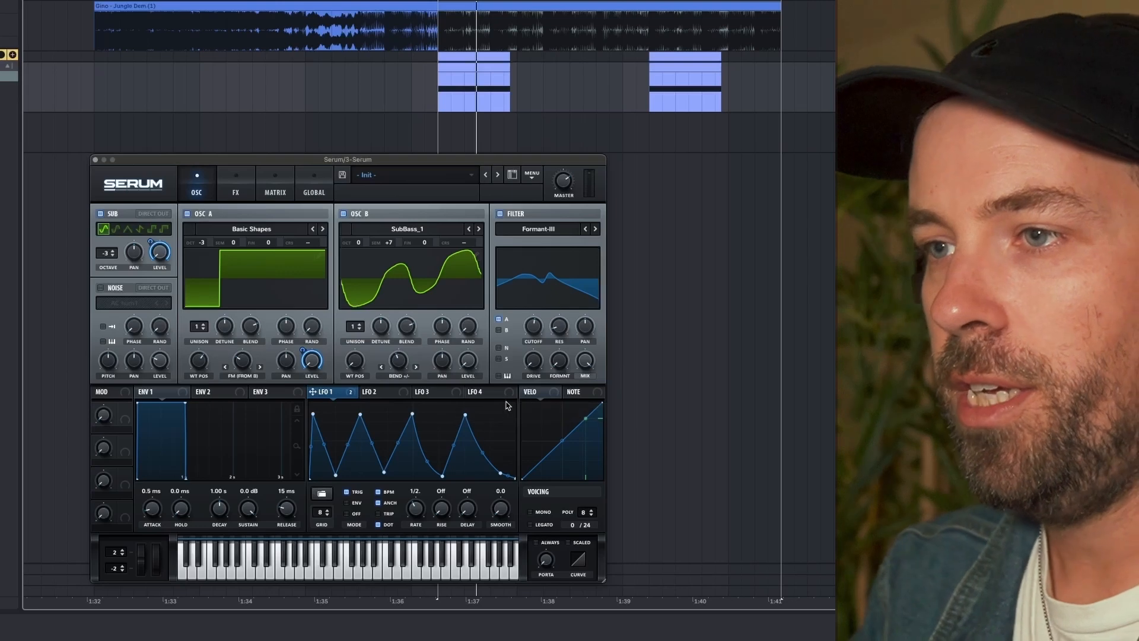
left_click_drag(435, 385, 520, 333)
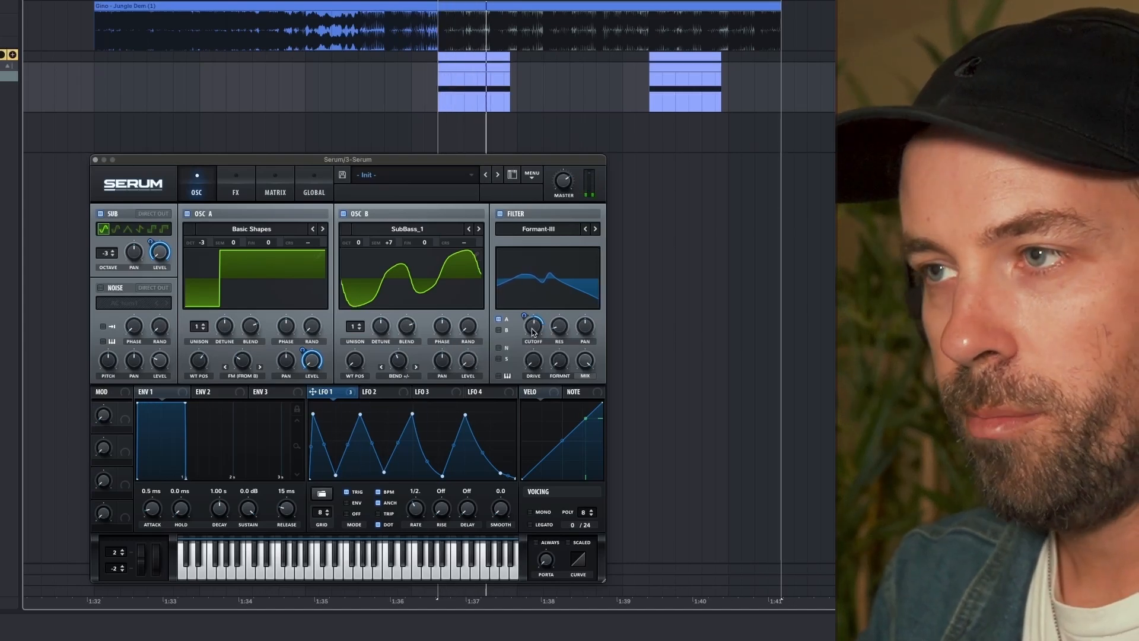
- Raise the formant filter's resonance and drive, and adjust its formant amount by ear
left_click_drag(554, 329, 562, 246)
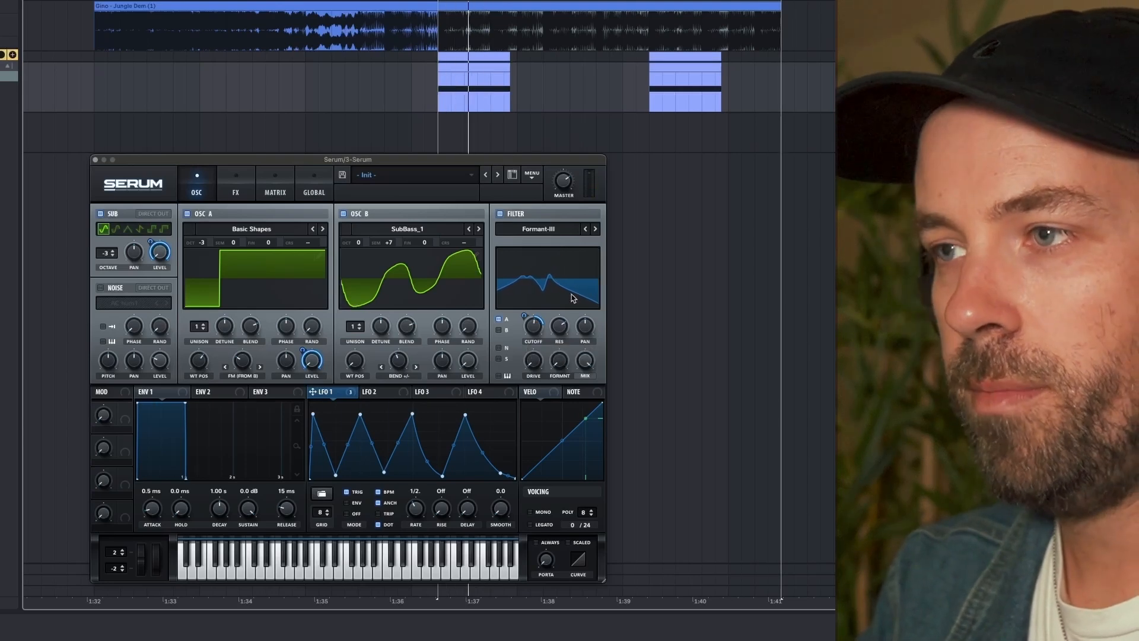
left_click_drag(557, 369, 555, 353)
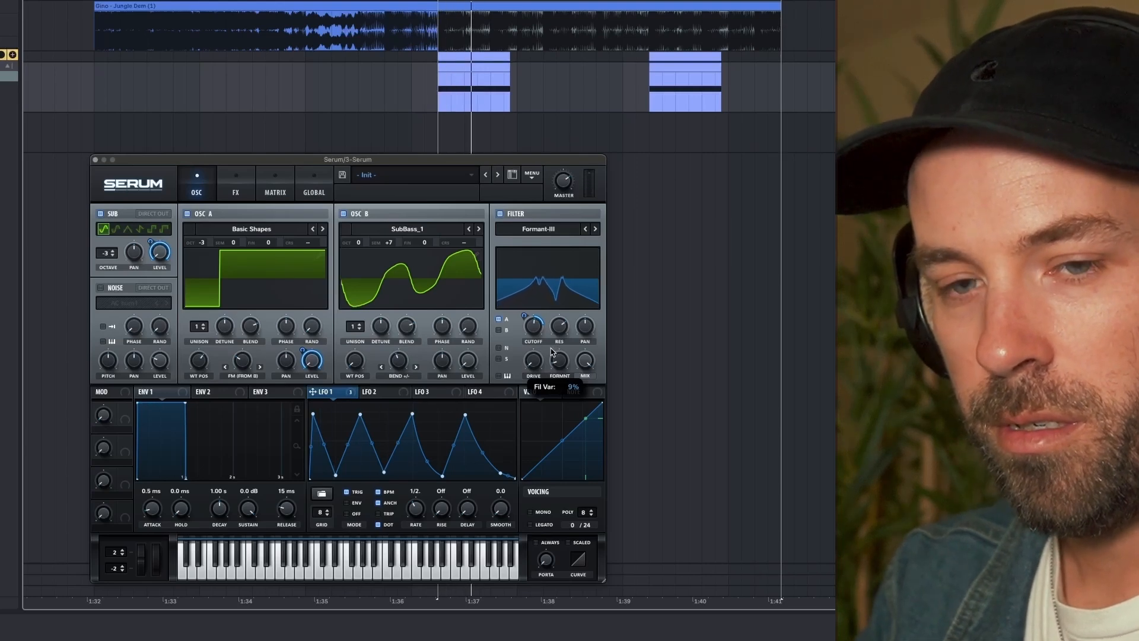
left_click_drag(531, 364, 537, 359)
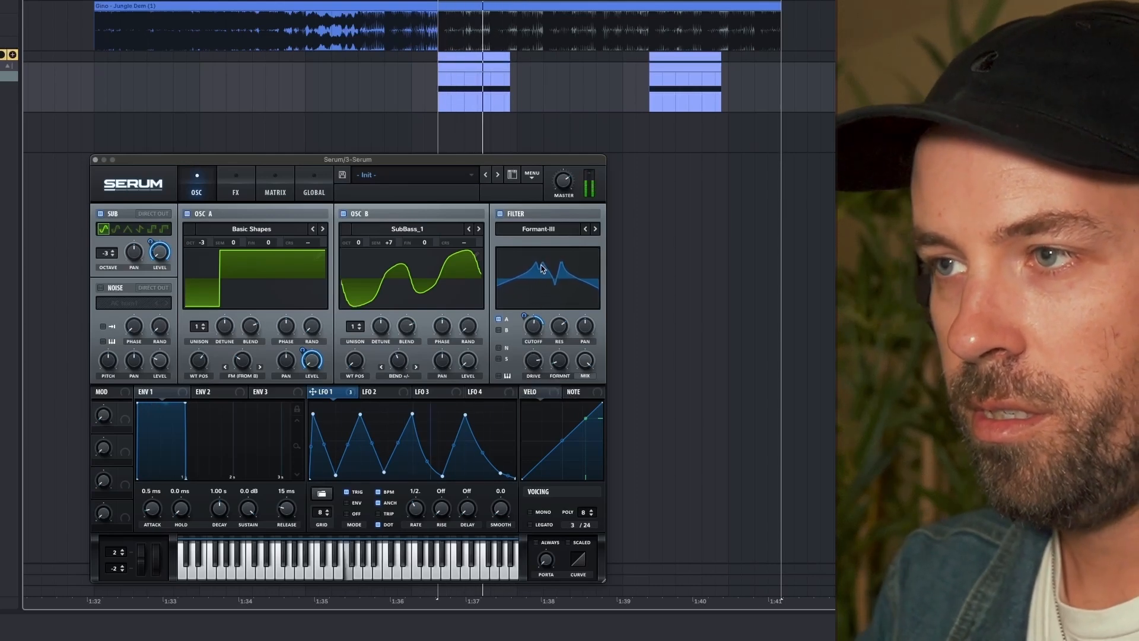
left_click_drag(557, 368, 559, 364)
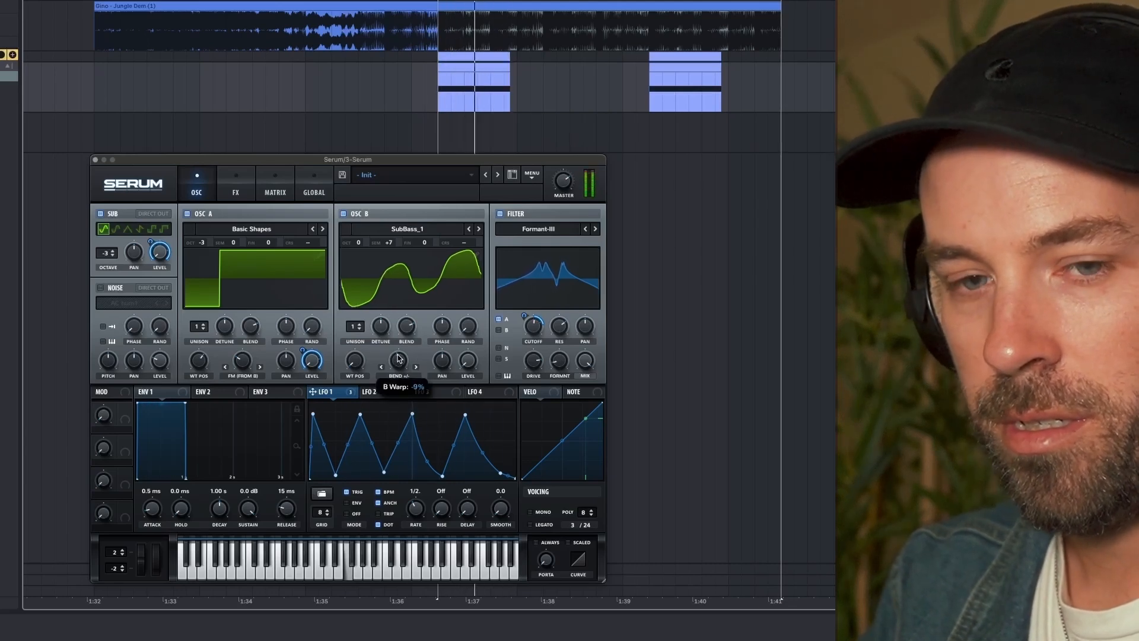
- Adjust oscillator B's wavetable position and oscillator A's FM (From B) amount while auditioning
mouse_move(354, 358)
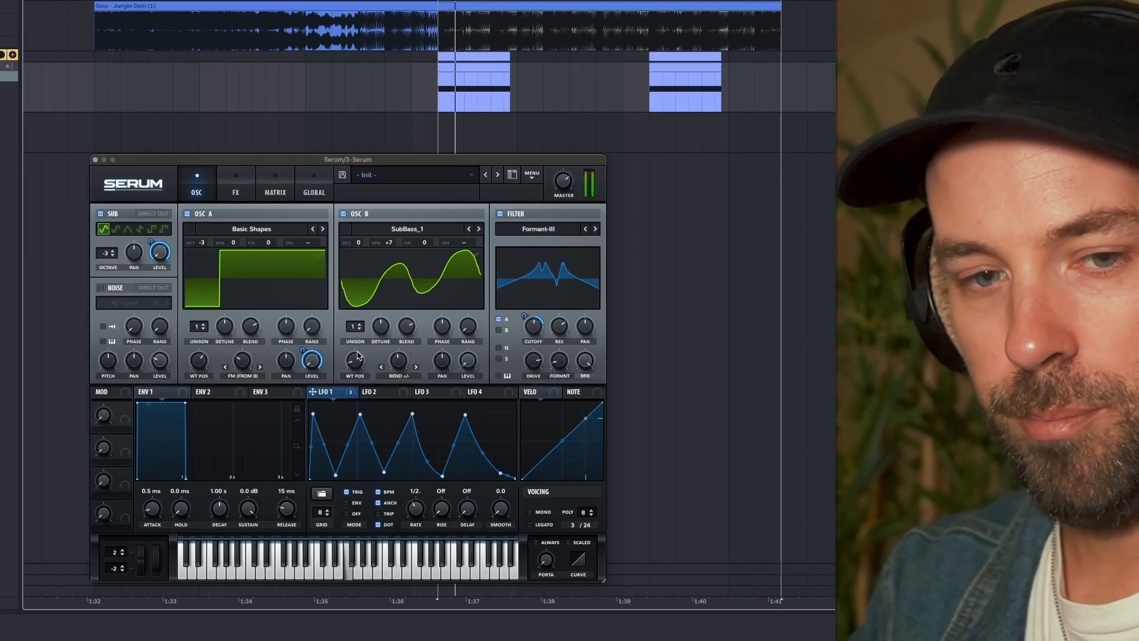
mouse_move(244, 362)
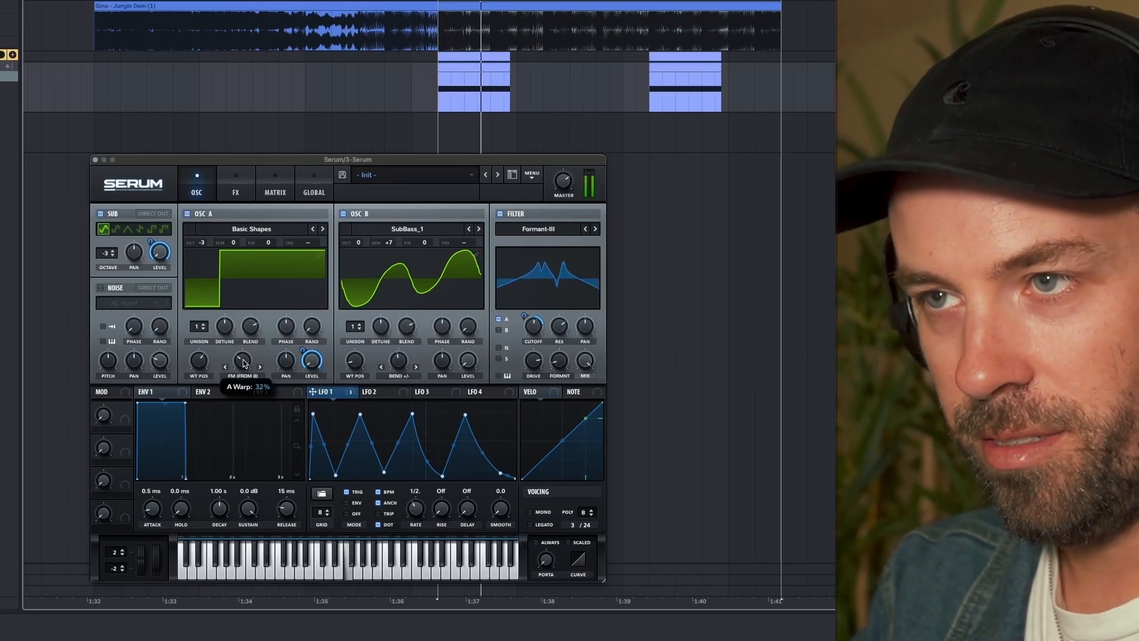
left_click_drag(243, 359, 242, 361)
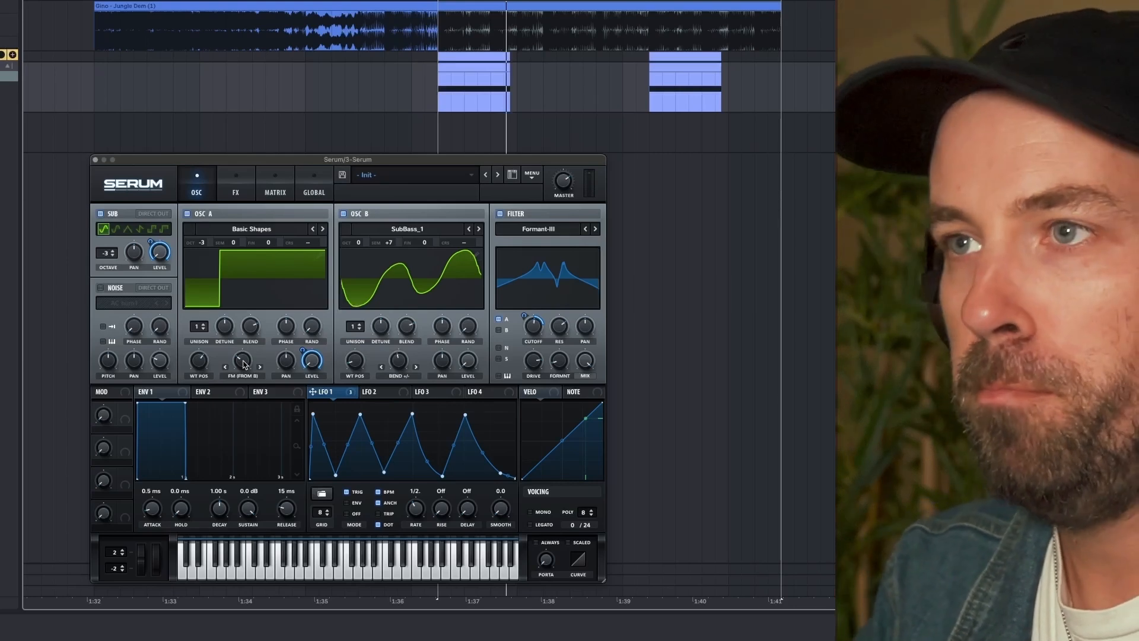
- Enable the Distortion effect with the SoftClip type and raise its drive
left_click(235, 185)
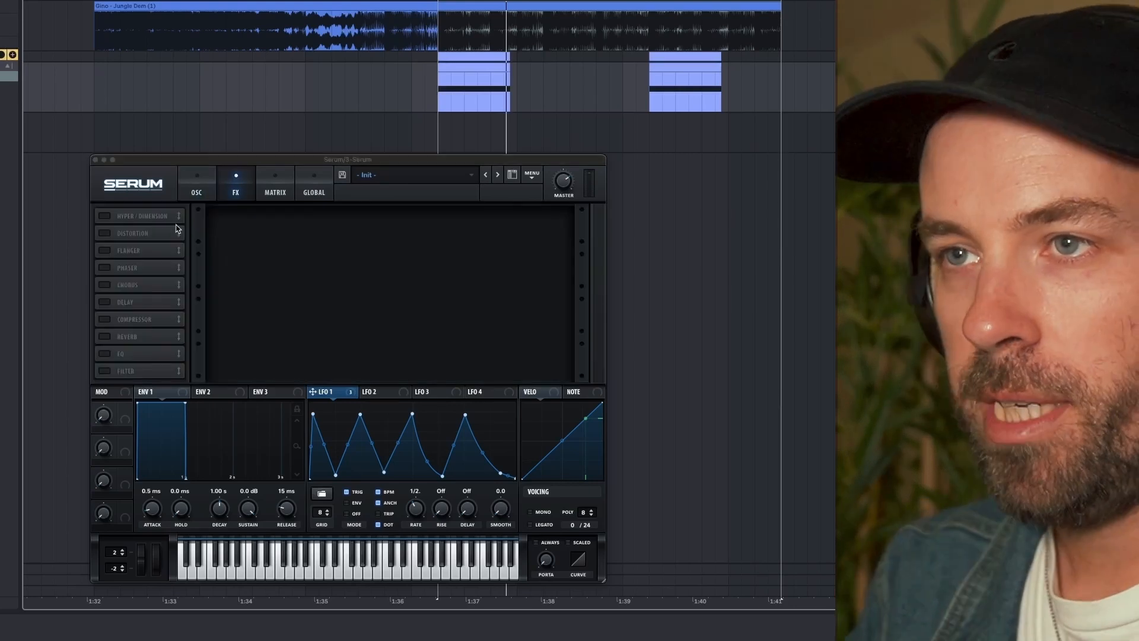
left_click(136, 236)
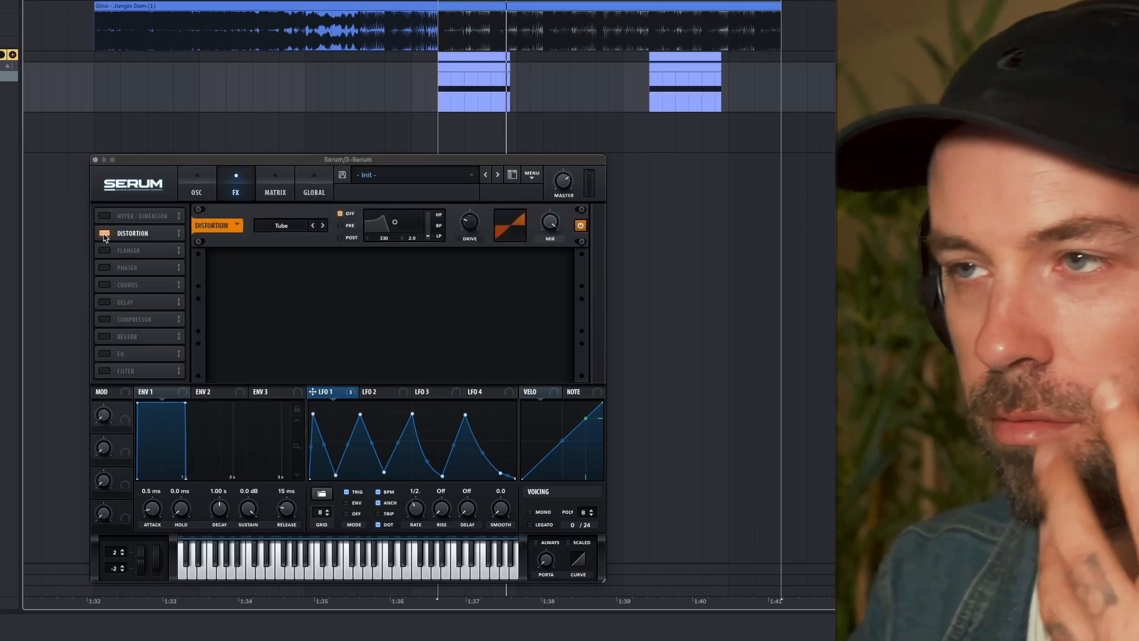
left_click(291, 226)
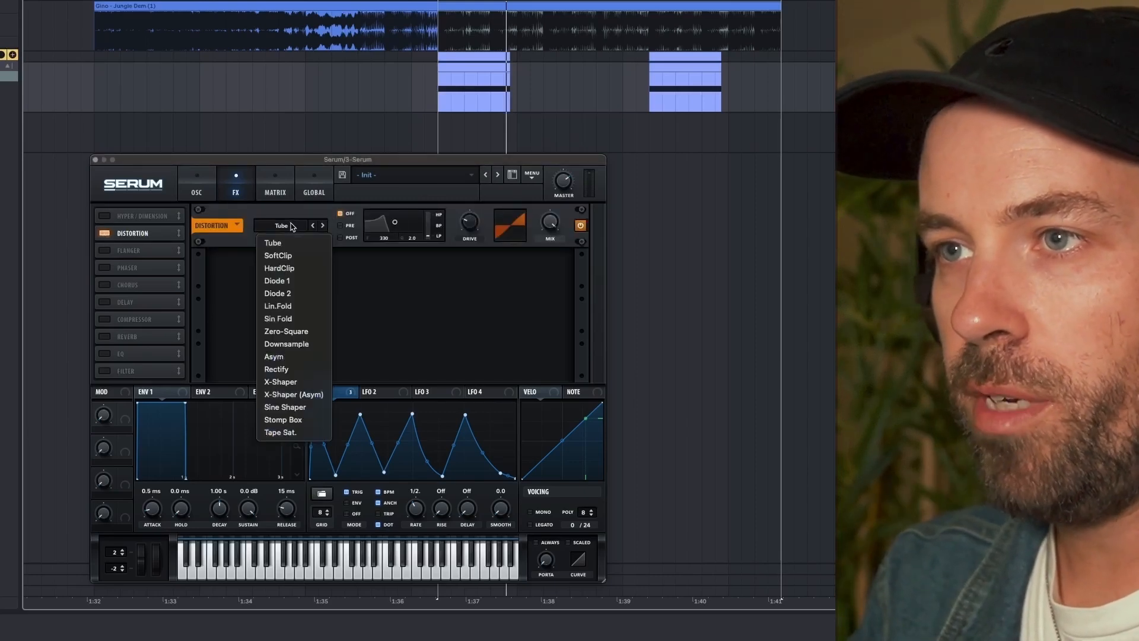
left_click(277, 257)
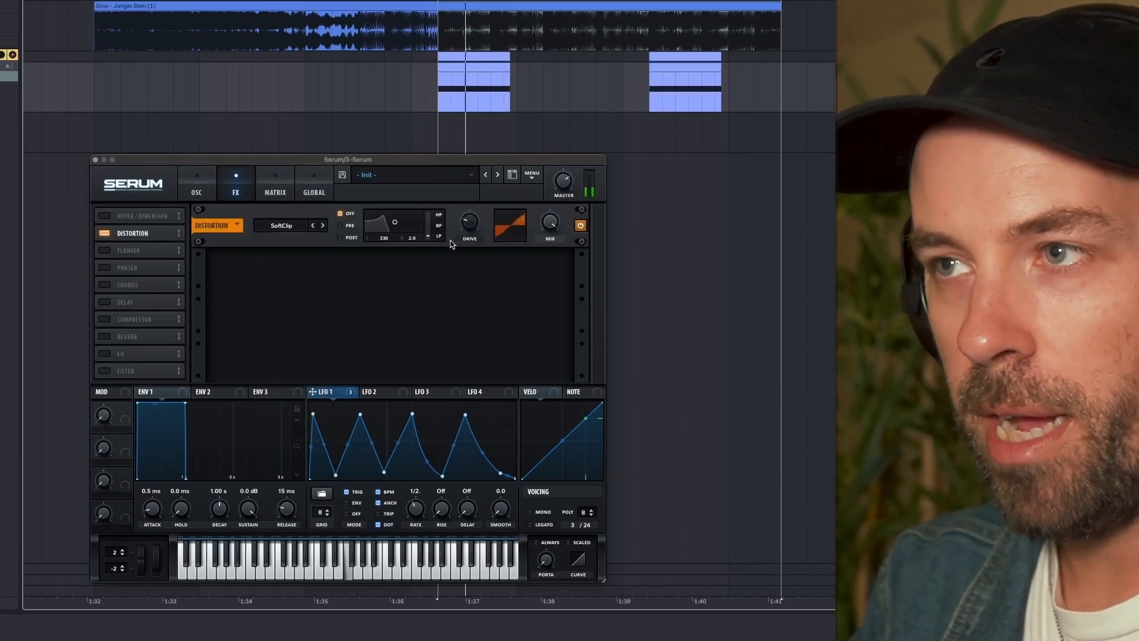
left_click_drag(469, 223, 470, 162)
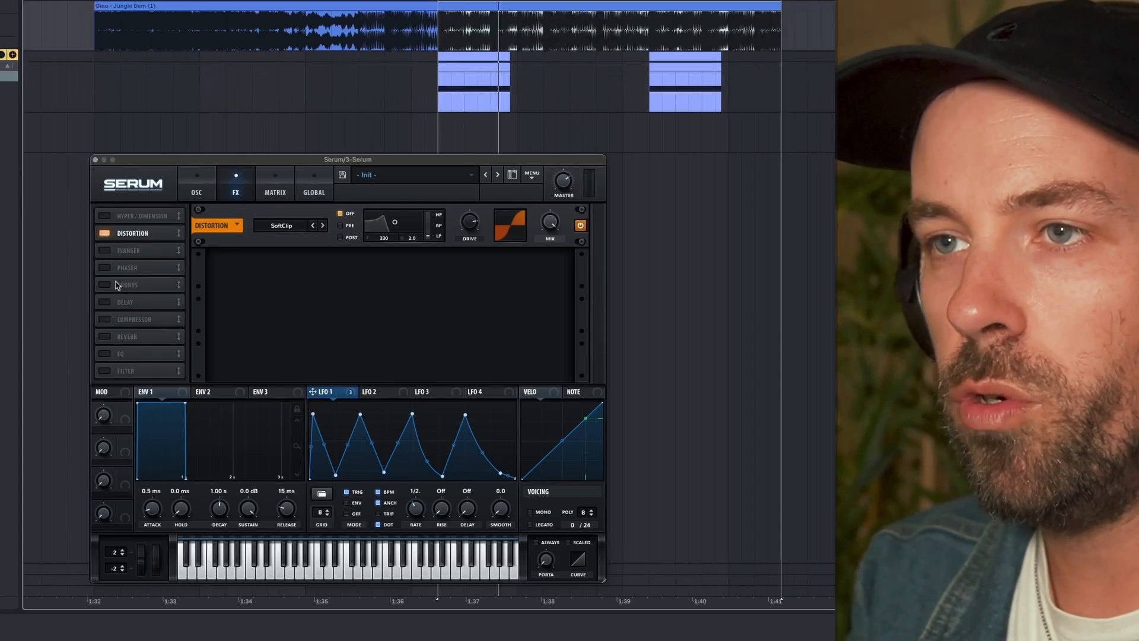
- Enable the Chorus effect and adjust its mix and low-pass filter while auditioning
left_click(111, 284)
mouse_move(544, 277)
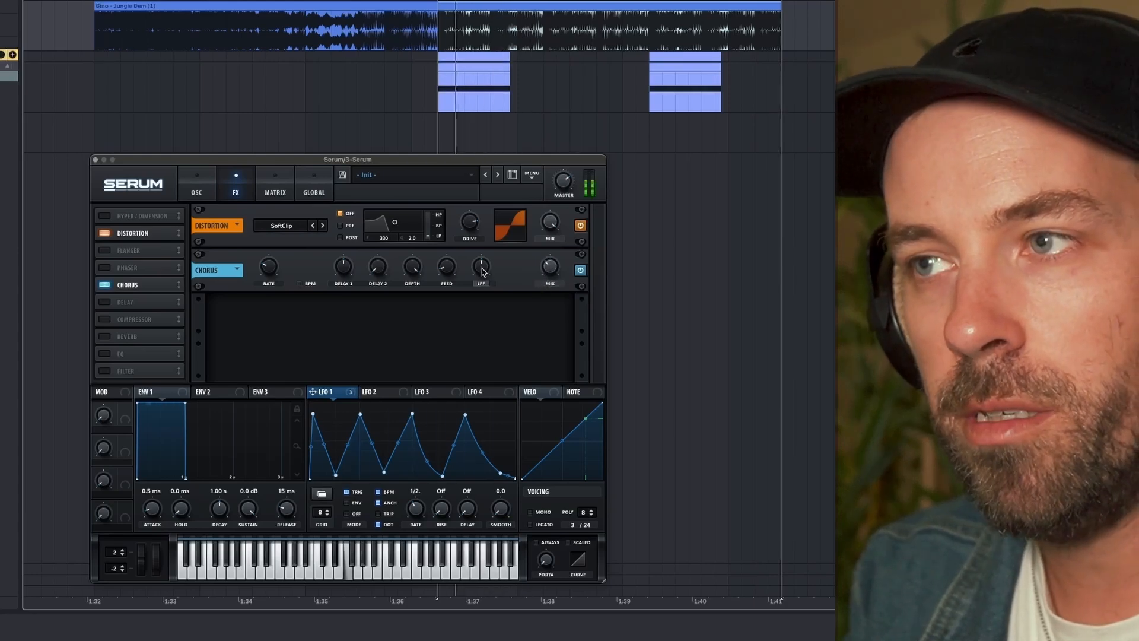
mouse_move(481, 283)
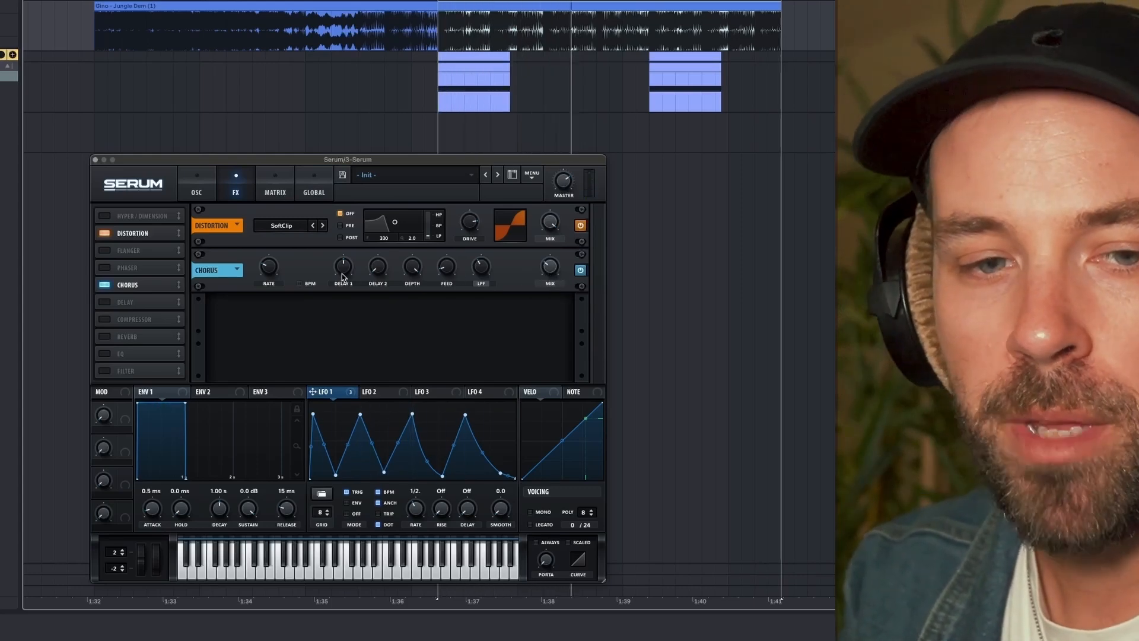
- Reorder the effects so that Chorus follows Distortion and EQ follows Chorus, and enable the EQ
left_click_drag(115, 288, 124, 251)
left_click_drag(123, 353, 122, 271)
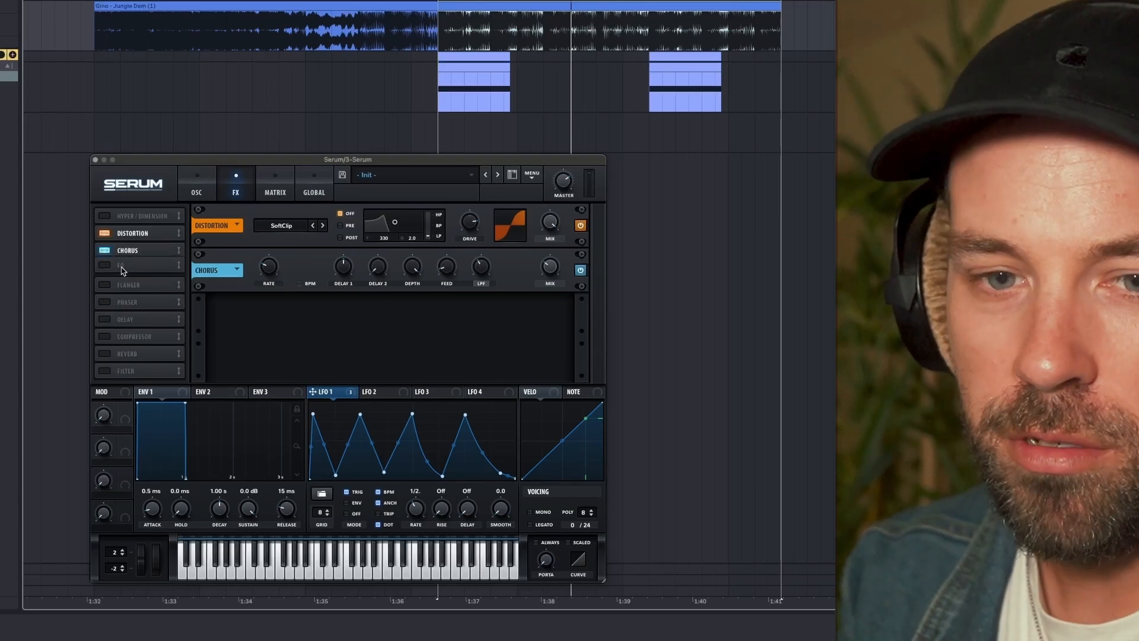
left_click(104, 270)
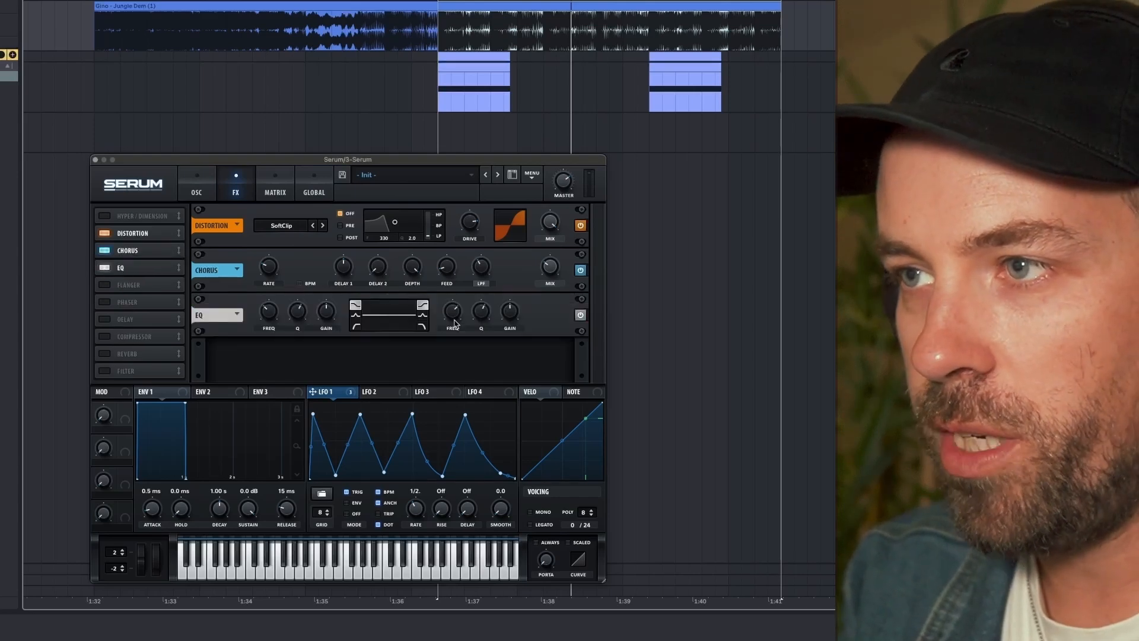
- Switch the EQ's high band to a peak shape with a slight cut at about 624 Hz
left_click_drag(518, 321, 518, 330)
left_click(424, 317)
key("space")
key("space")
left_click_drag(452, 315, 451, 338)
- Deepen the EQ high band's cut and set its frequency to about 493 Hz while auditioning
key("space")
key("space")
key("space")
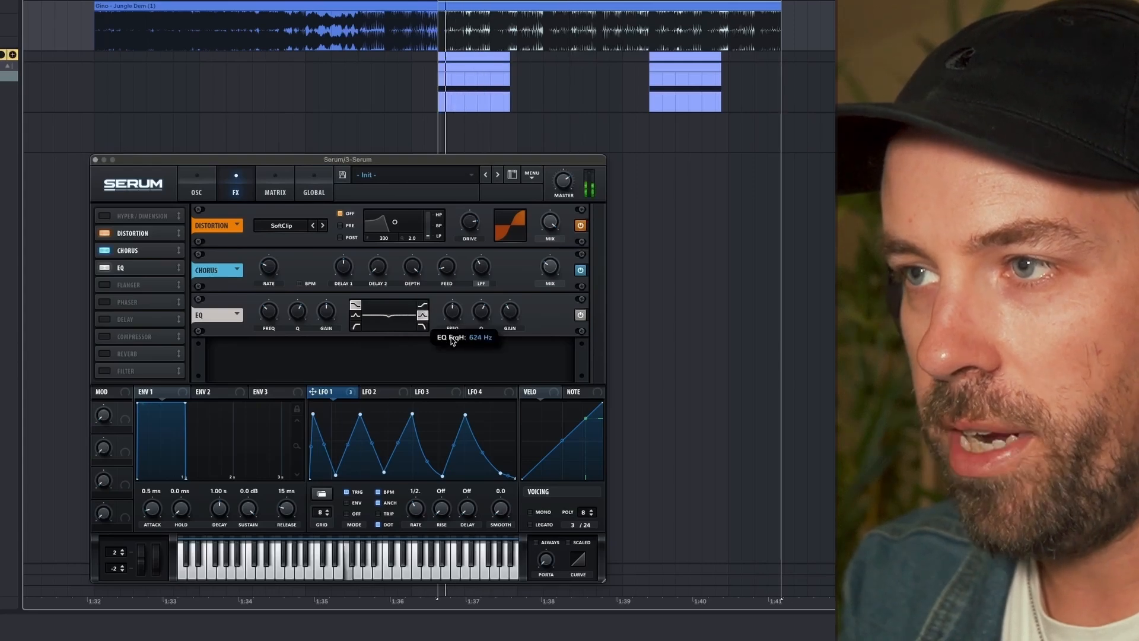
key("space")
left_click_drag(511, 316, 455, 321)
key("space")
key("space")
key("space")
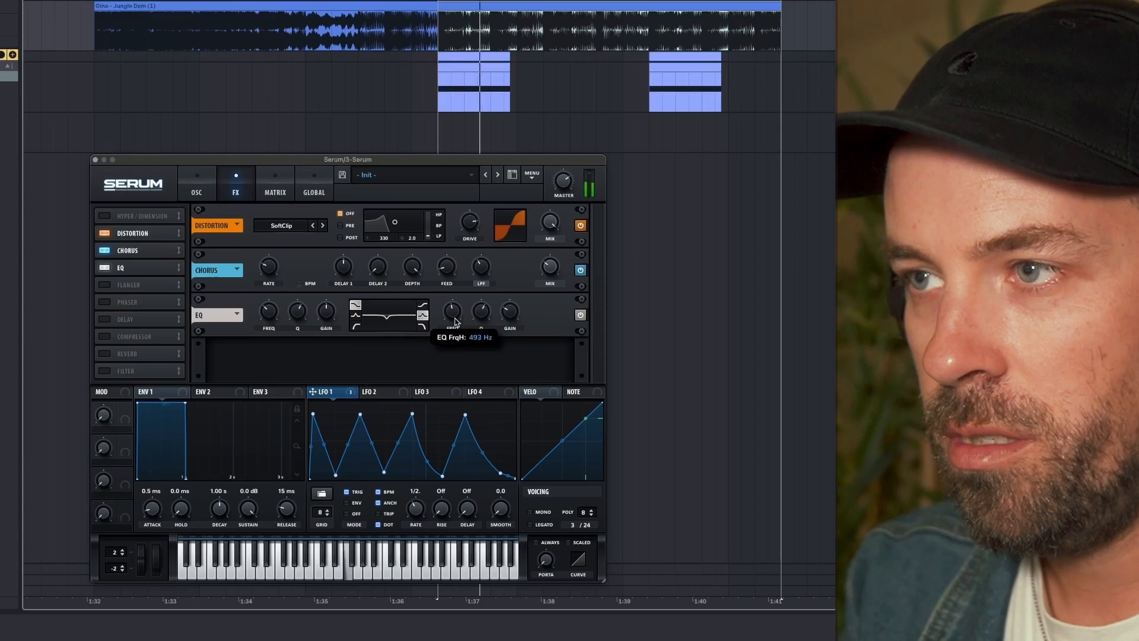
key("space")
key("space")
- Widen the EQ cut by setting the high band's Q to about 47%
left_click_drag(455, 319, 476, 336)
key("space")
key("space")
key("space")
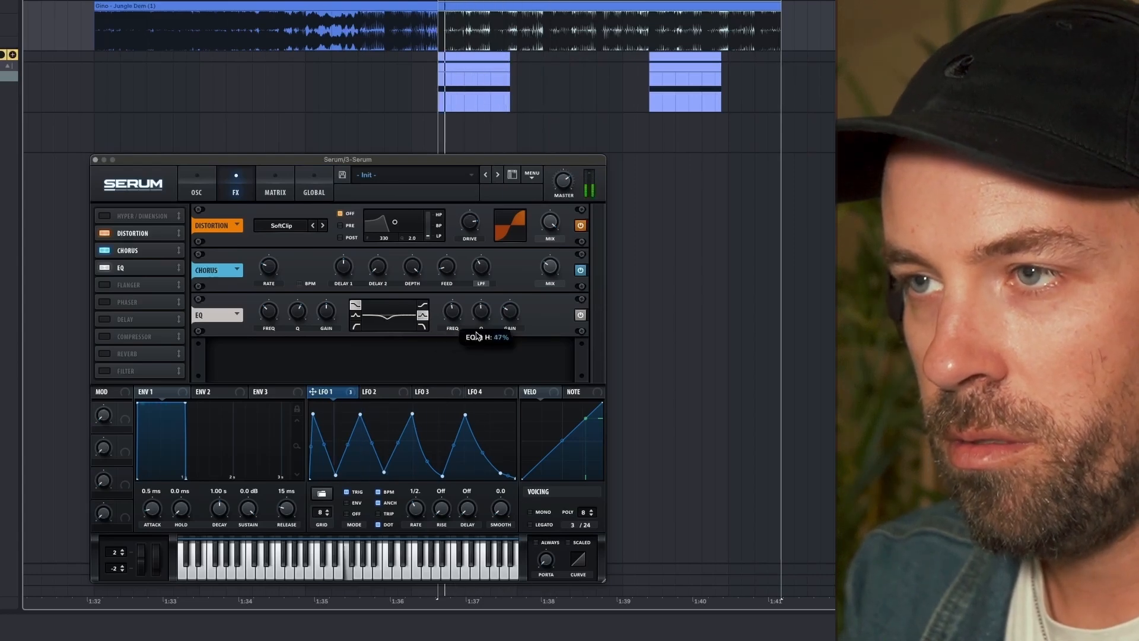
key("space")
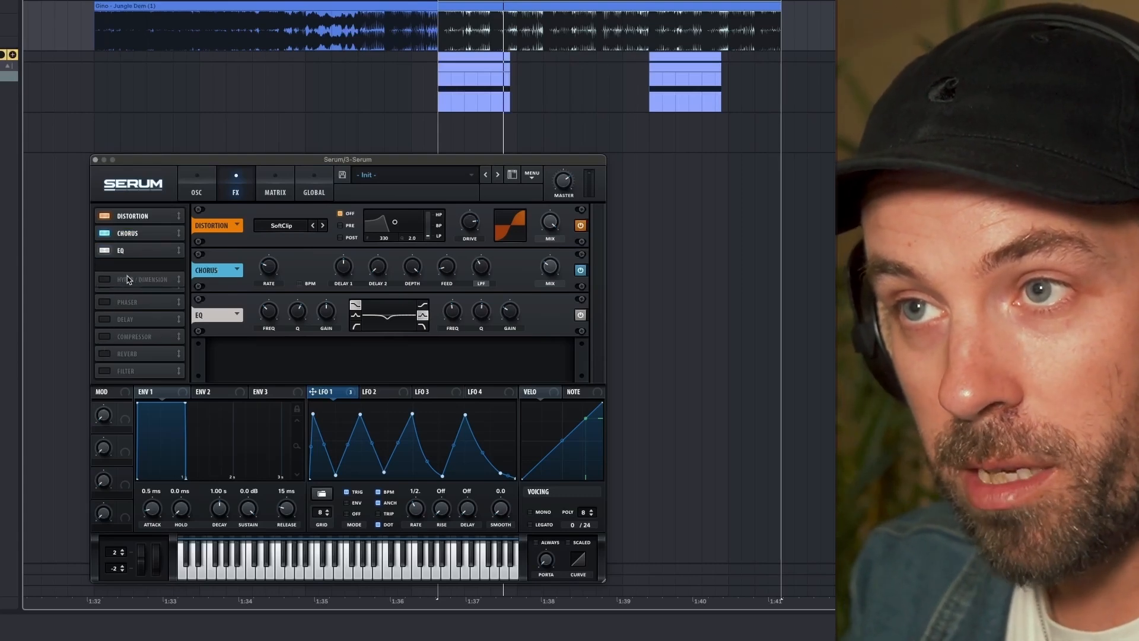
- Place Hyper/Dimension directly after the EQ, enable it, and adjust the Dimension mix by ear
left_click(106, 269)
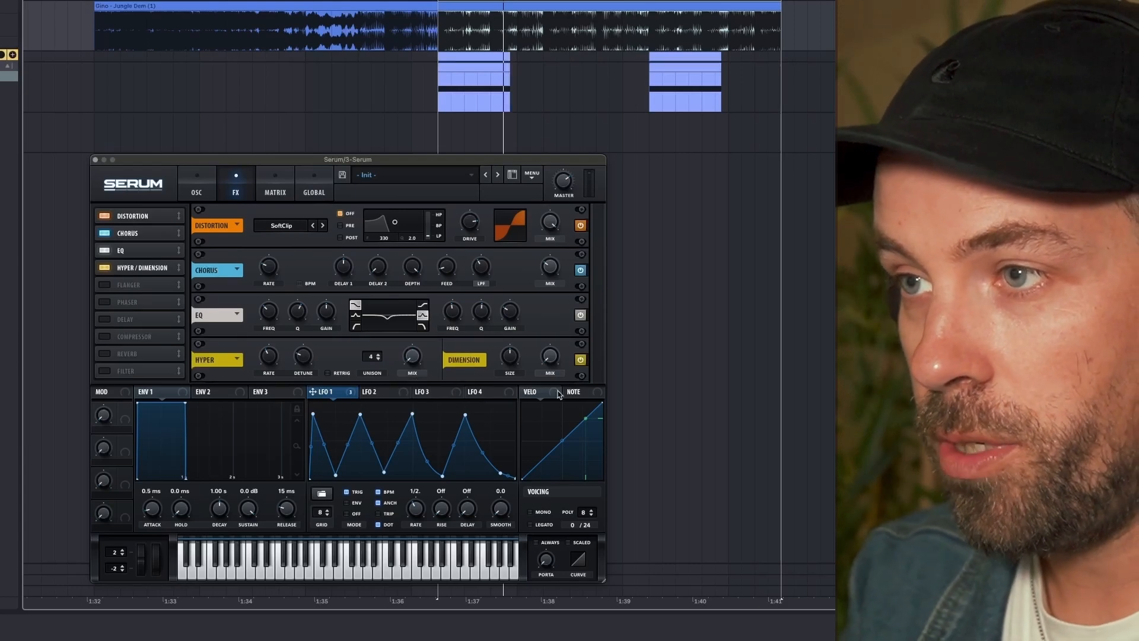
left_click_drag(547, 353, 546, 345)
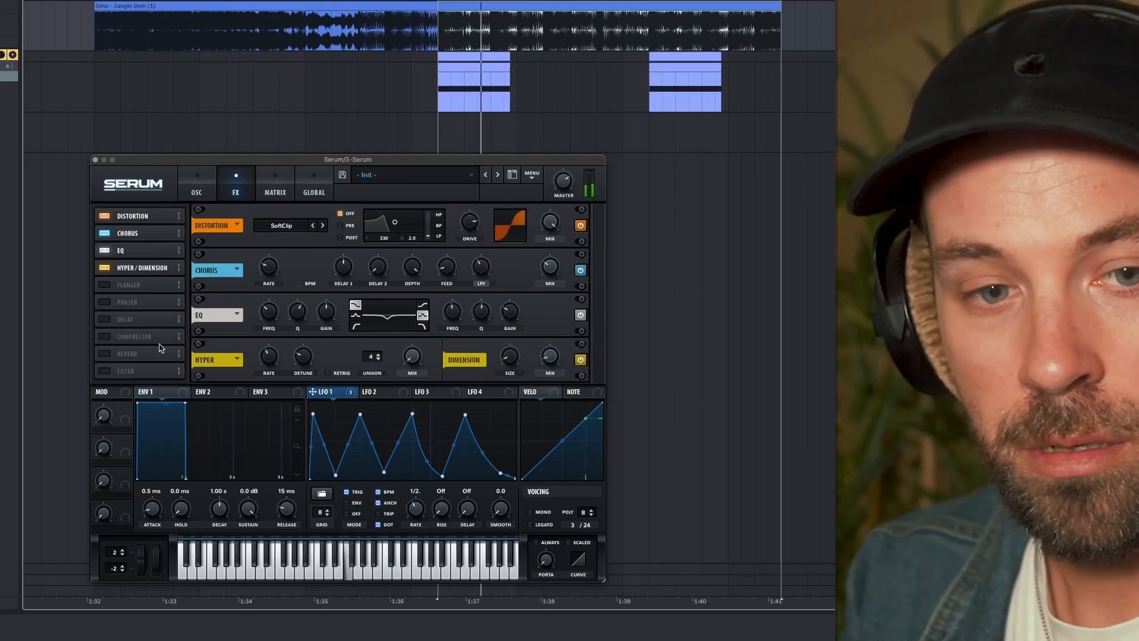
key("space")
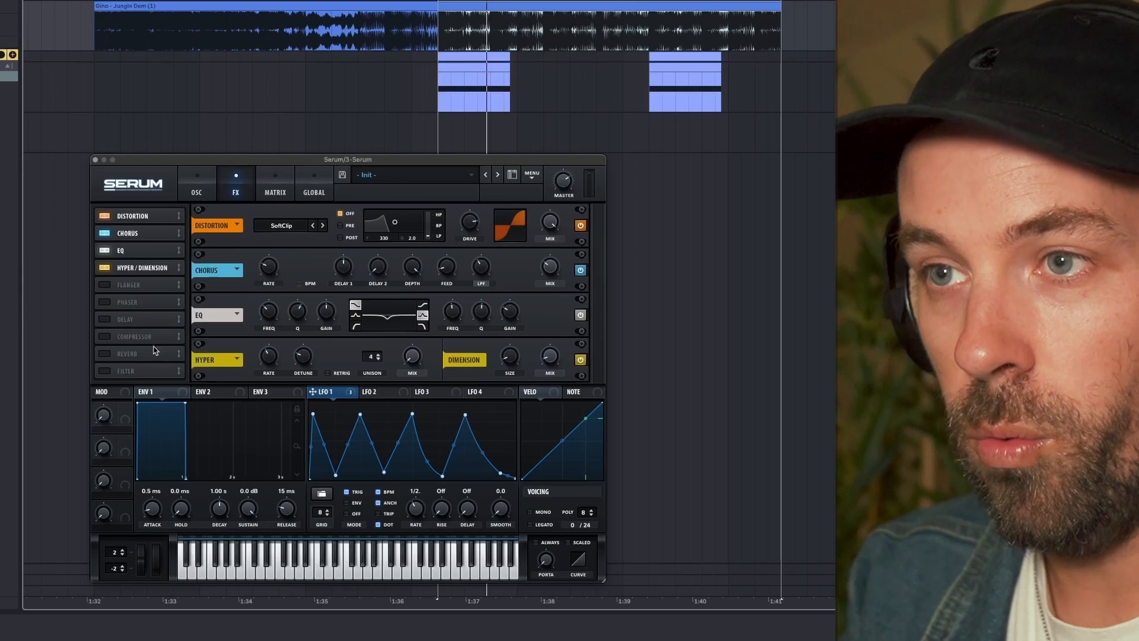
- Enable the Filter effect and place it directly after Hyper/Dimension in the effects chain
left_click(106, 372)
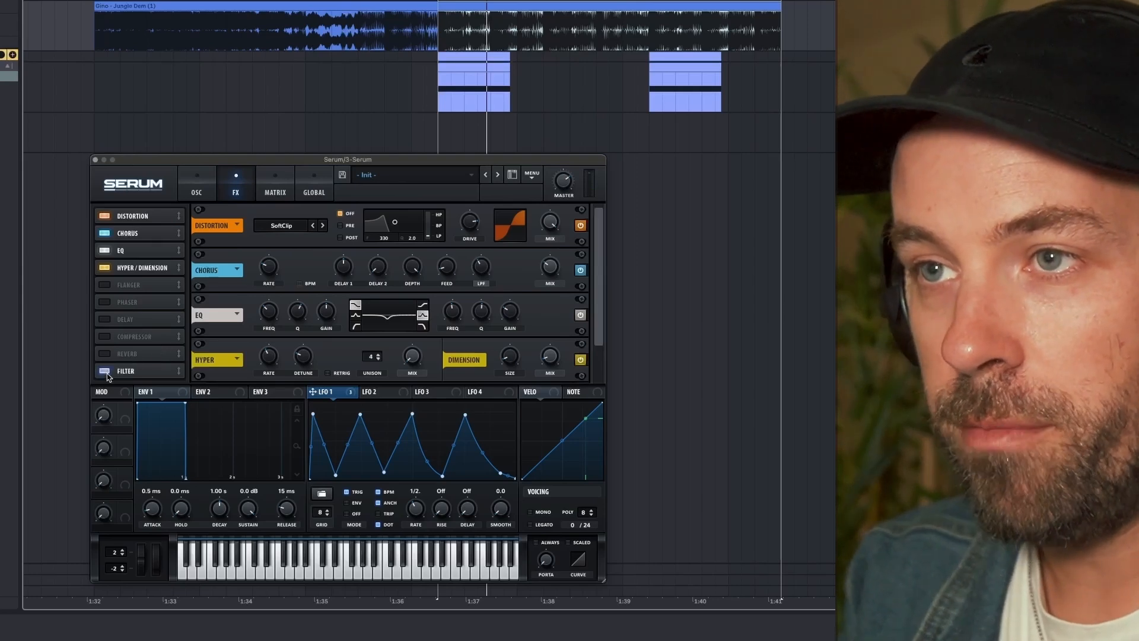
left_click(125, 370)
left_click_drag(124, 287, 122, 289)
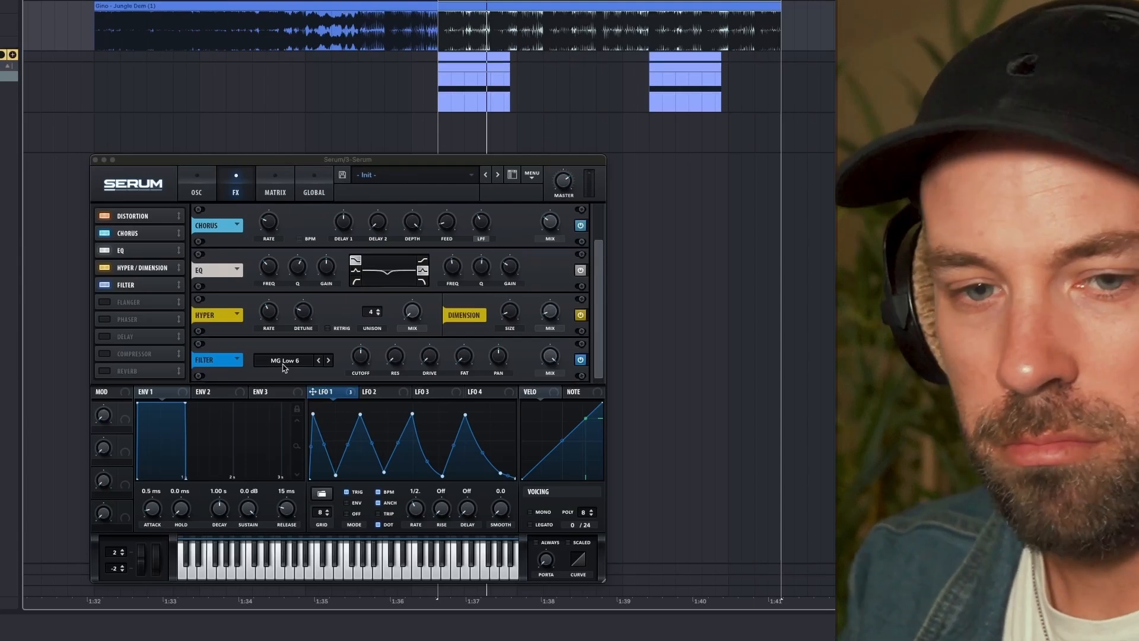
- Assign LFO 1 to the cutoff of the MG Low 6 effects filter and adjust the modulation by ear
mouse_move(311, 404)
left_click_drag(312, 392, 361, 360)
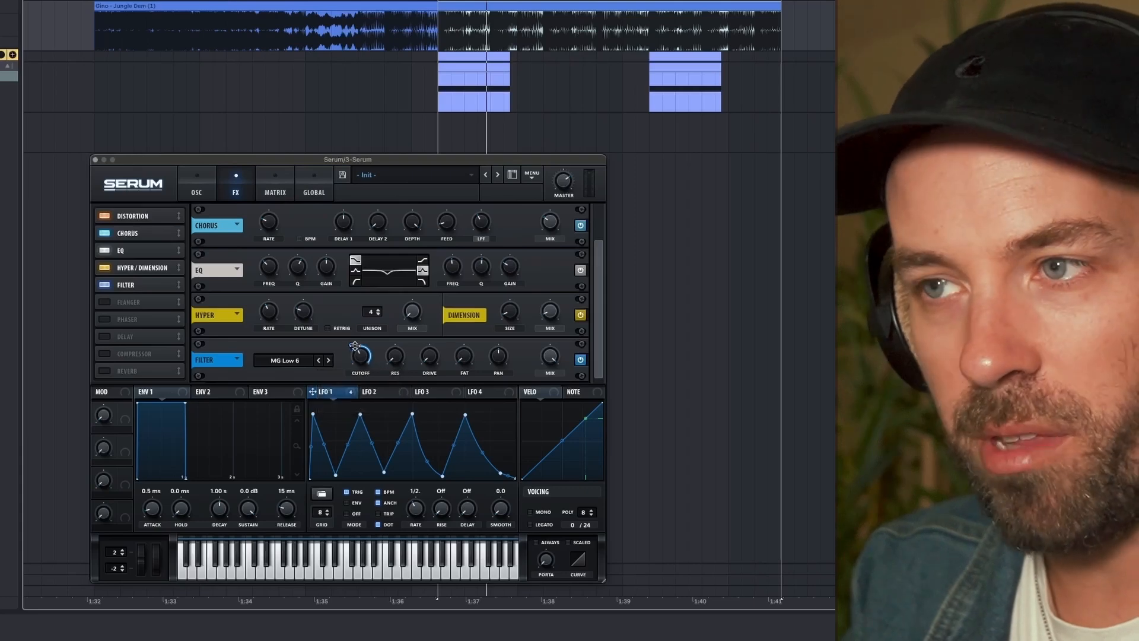
mouse_move(357, 364)
left_click_drag(351, 346, 353, 365)
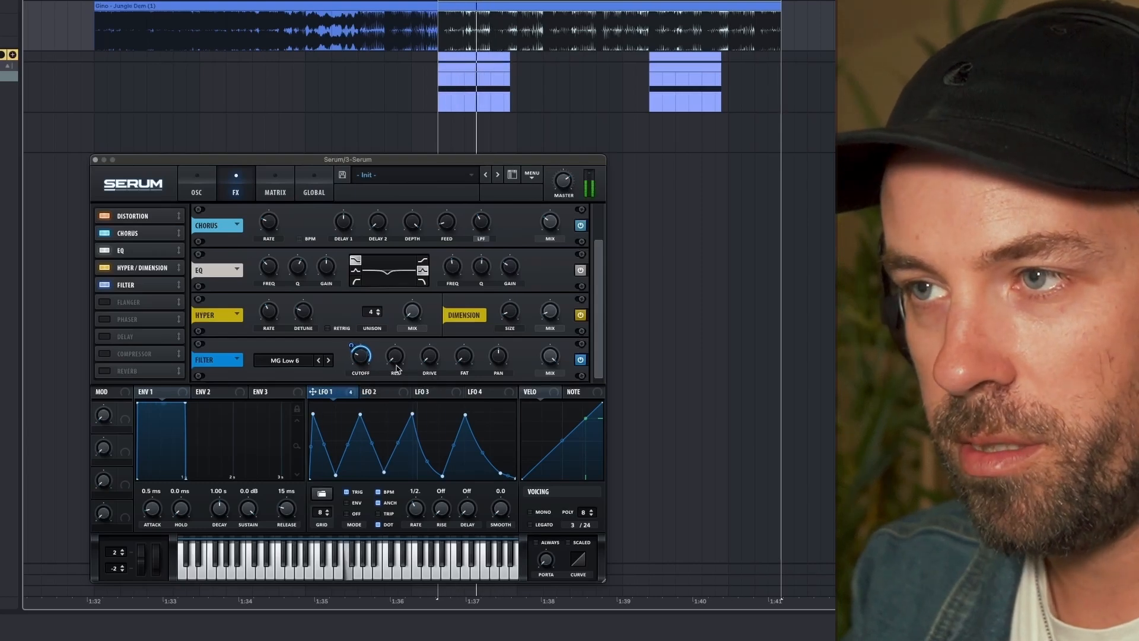
mouse_move(432, 359)
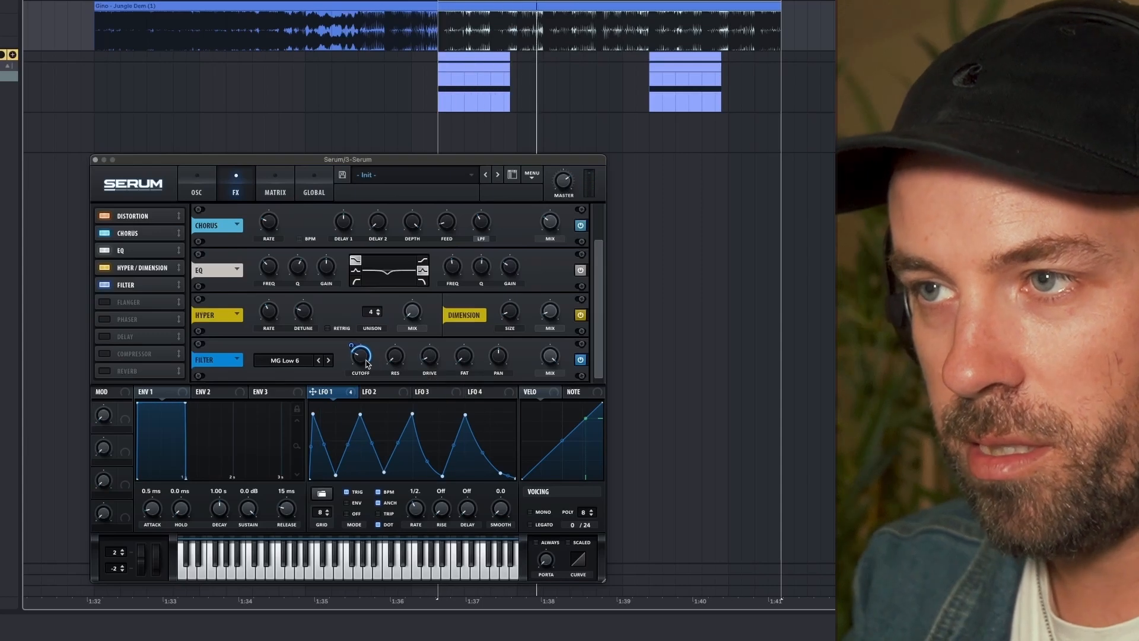
mouse_move(357, 354)
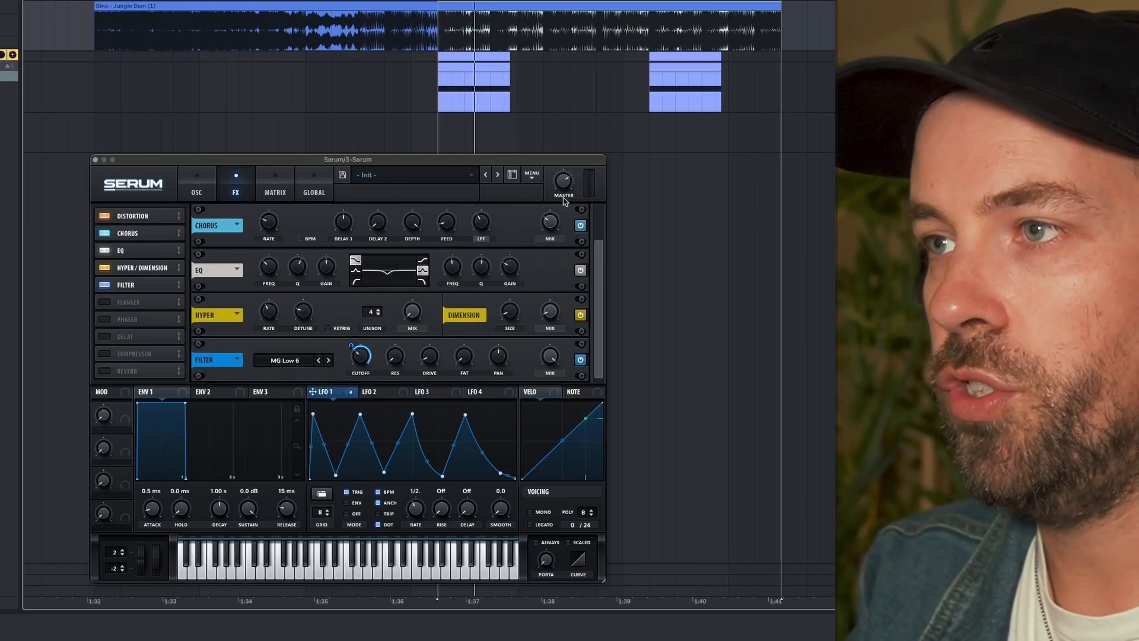
mouse_move(567, 183)
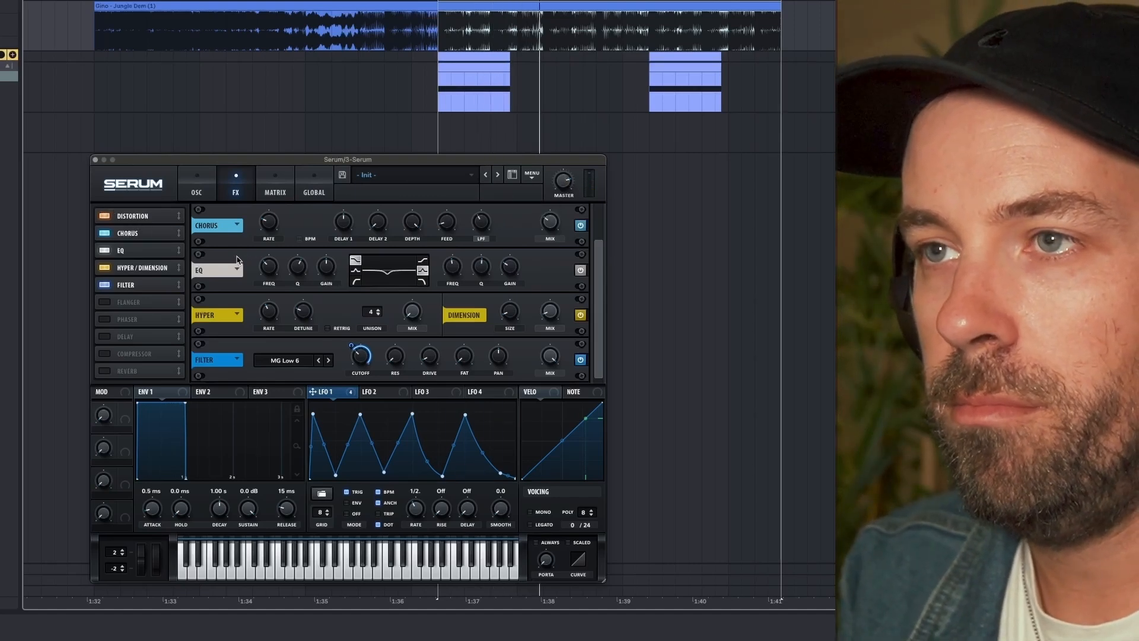
- Review the oscillator settings, oscillator B's warp control and the formant filter cutoff
left_click(198, 196)
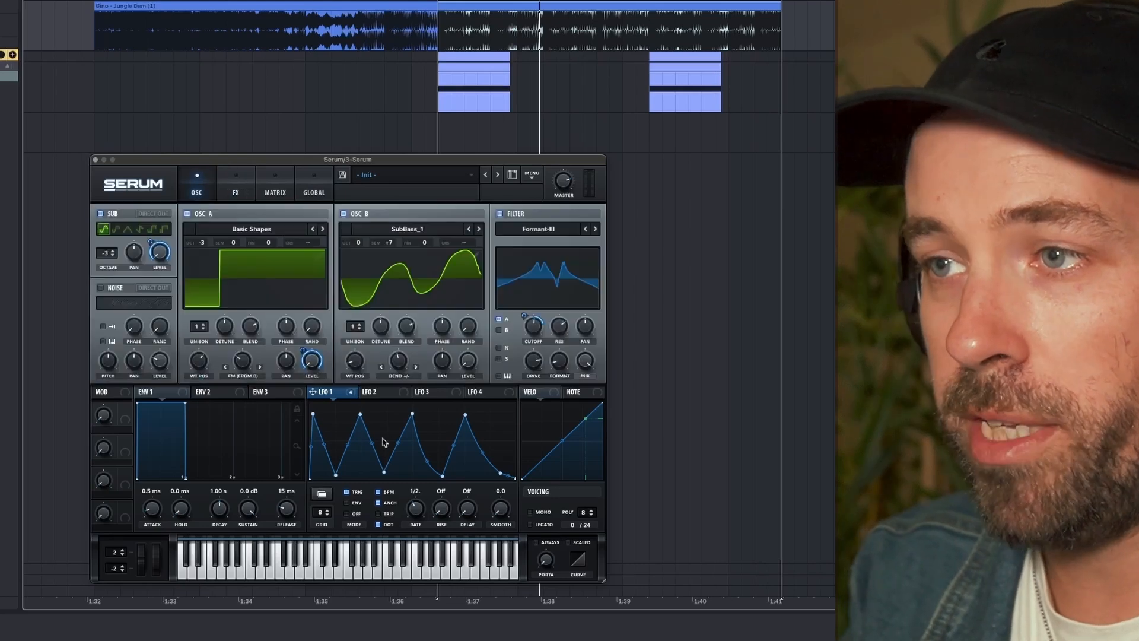
mouse_move(398, 368)
left_mouse_down()
mouse_move(396, 304)
mouse_move(380, 403)
mouse_move(395, 341)
mouse_move(394, 381)
left_mouse_up()
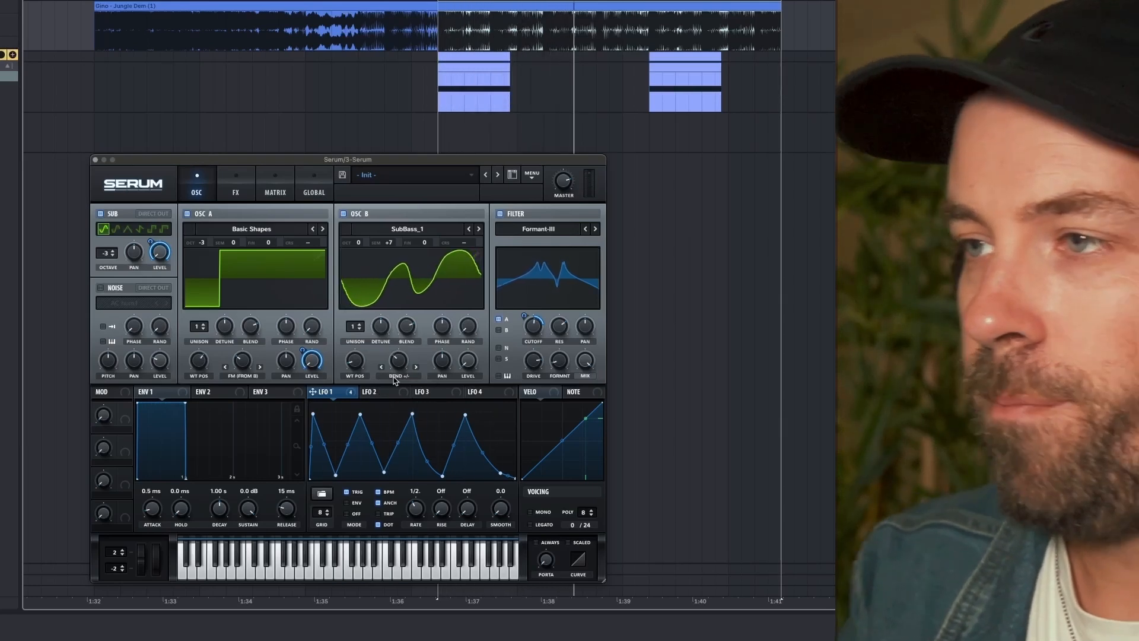
mouse_move(537, 337)
left_mouse_down()
mouse_move(531, 345)
mouse_move(535, 316)
mouse_move(531, 340)
left_mouse_up()
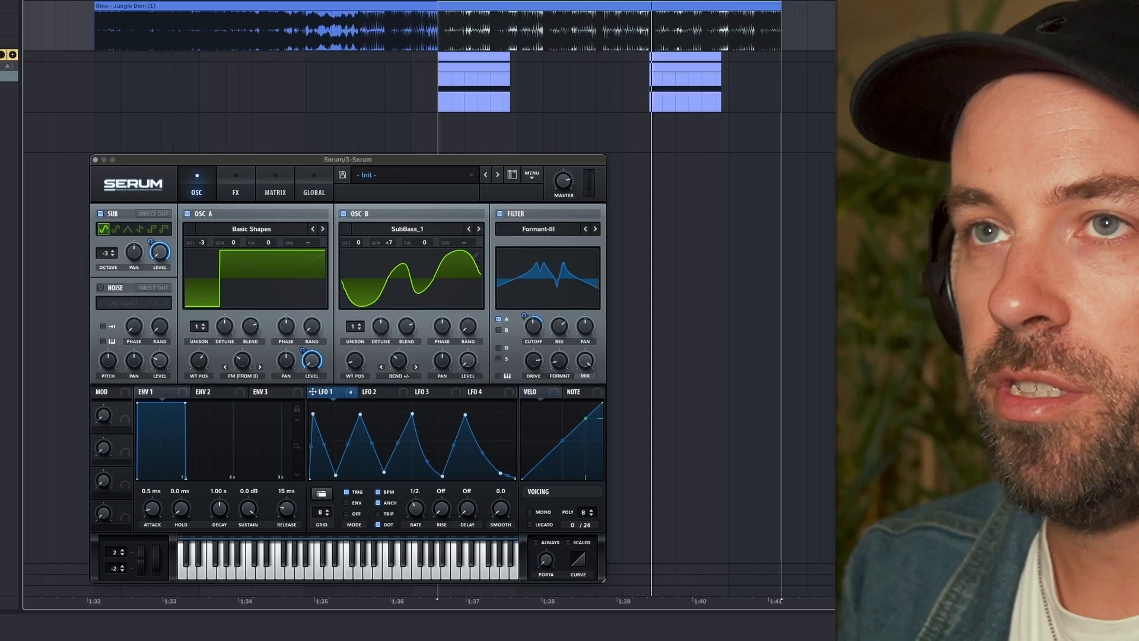
- Find FabFilter Pro-Q 3 in the plug-in browser and add it after Serum on the bass track
key("super+f")
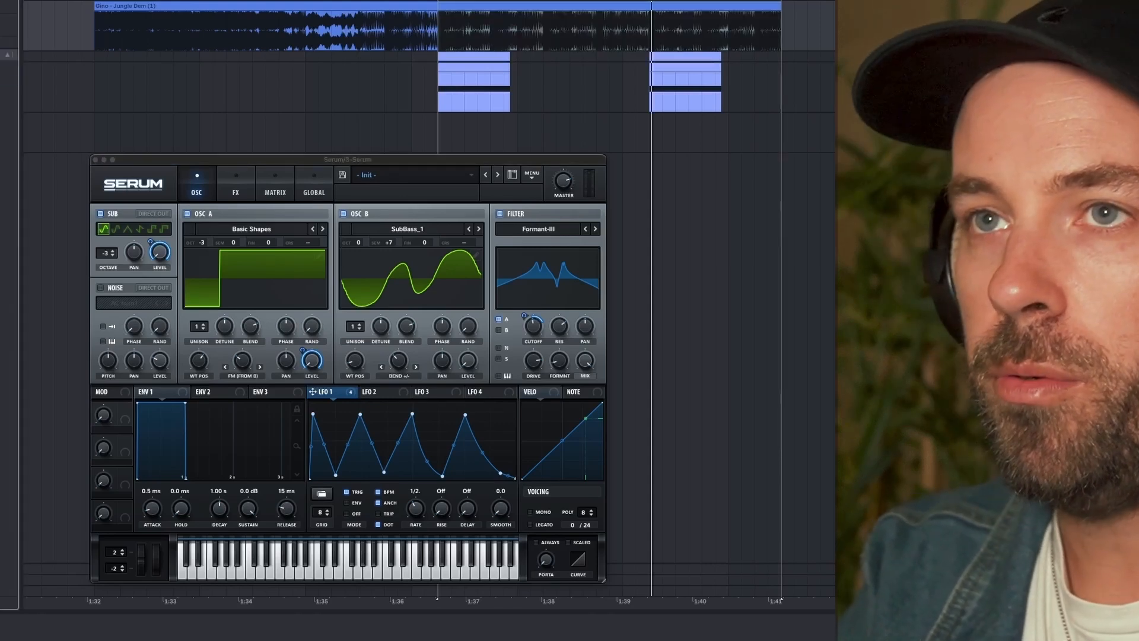
type("s")
left_click_drag(9, 98, 842, 140)
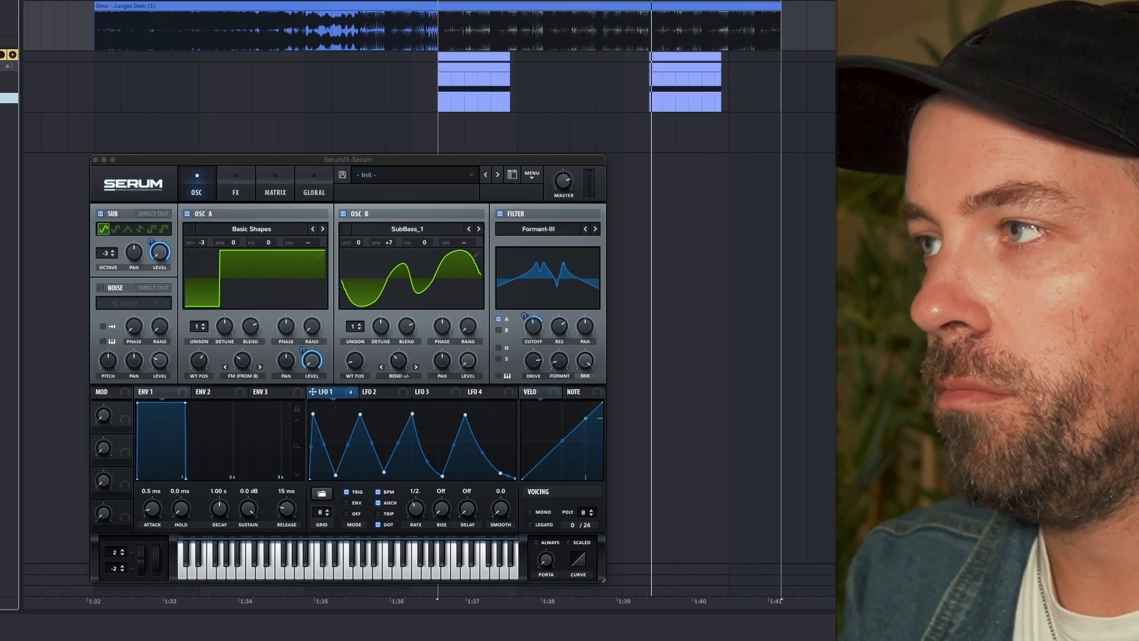
left_click_drag(12, 194, 289, 203)
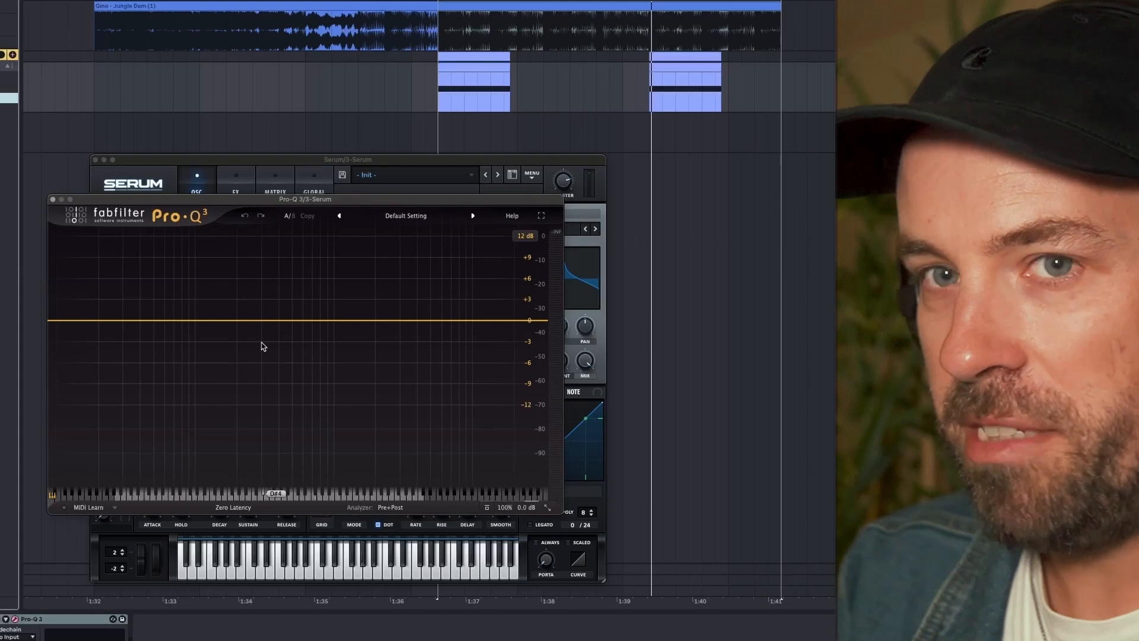
- During playback, add a narrow bell cut of about 3.4 dB at about 1834 Hz with a Q of about 5.5
key("space")
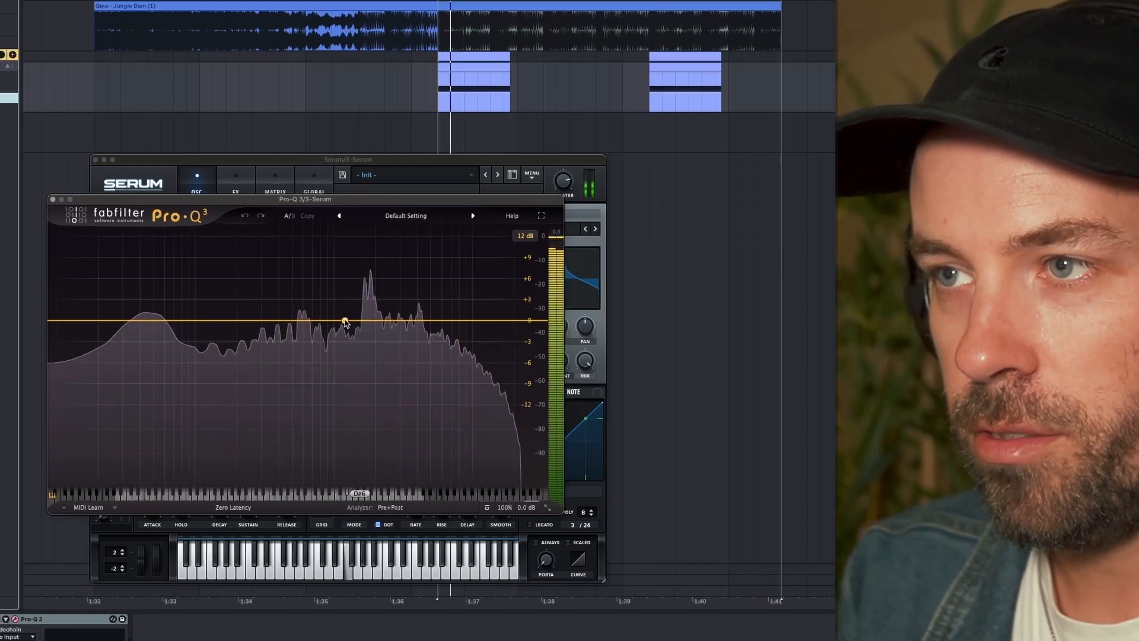
left_click_drag(368, 321, 372, 337)
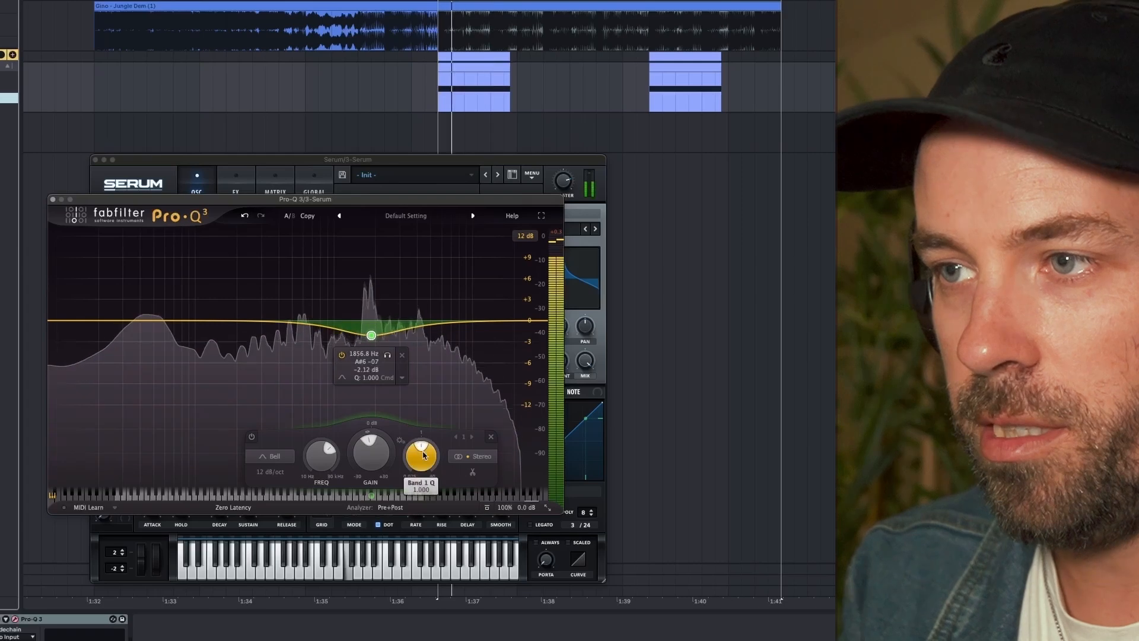
scroll(421, 454, "up", 5)
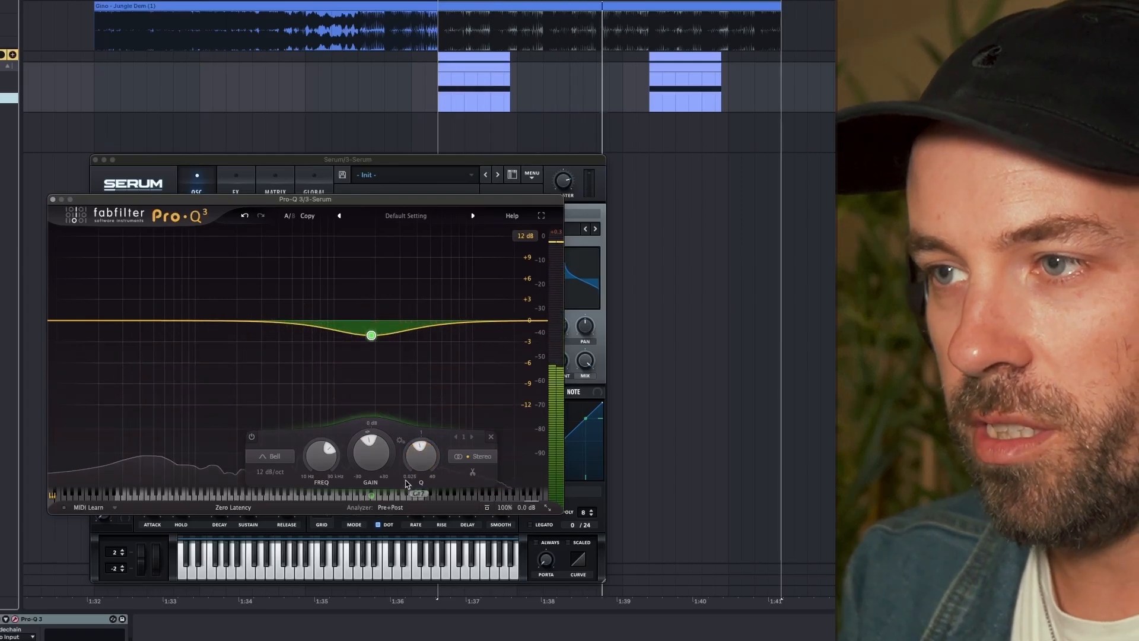
scroll(420, 454, "up", 12)
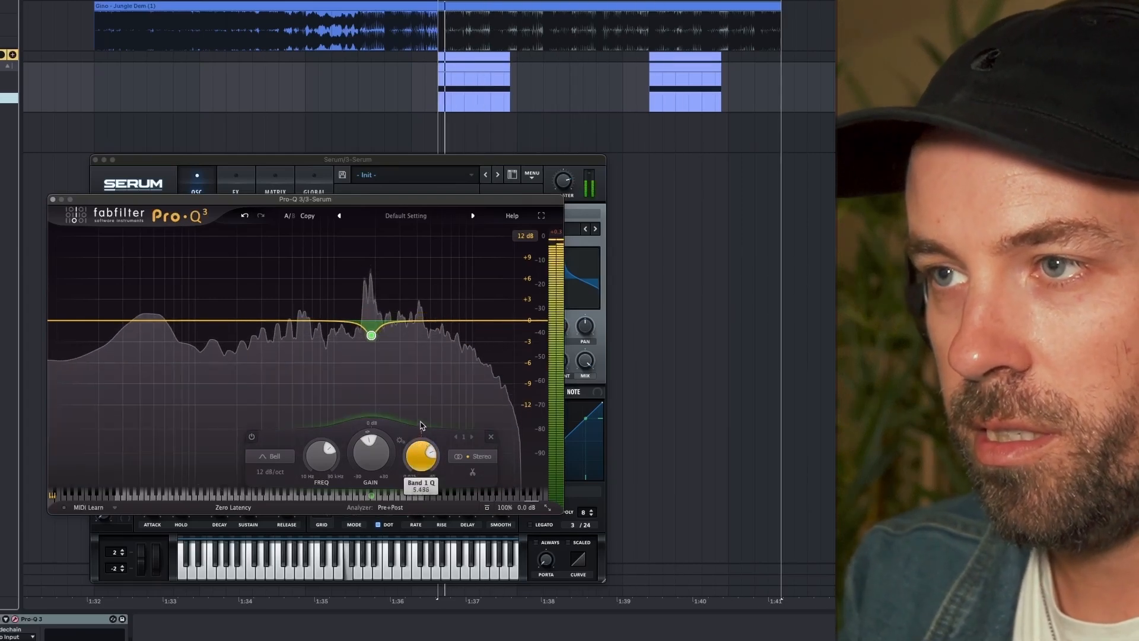
left_click_drag(371, 336, 372, 348)
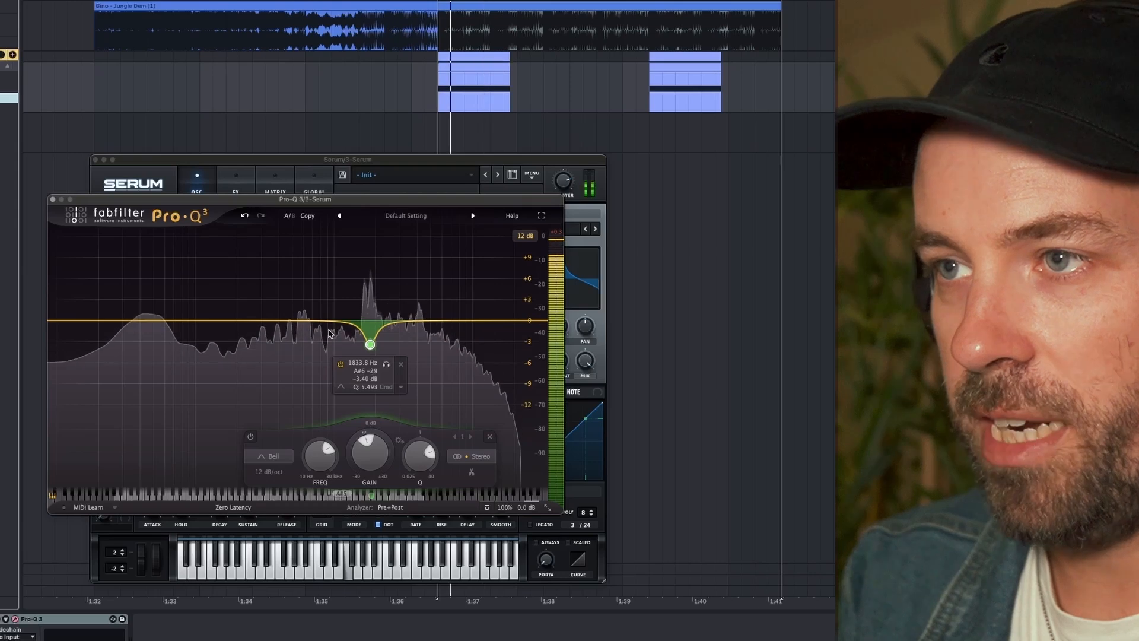
- Add a bell band at about 4 kHz, narrow its Q to about 1.86 and give it a slight boost of about 1.5 dB
left_click_drag(418, 321, 416, 283)
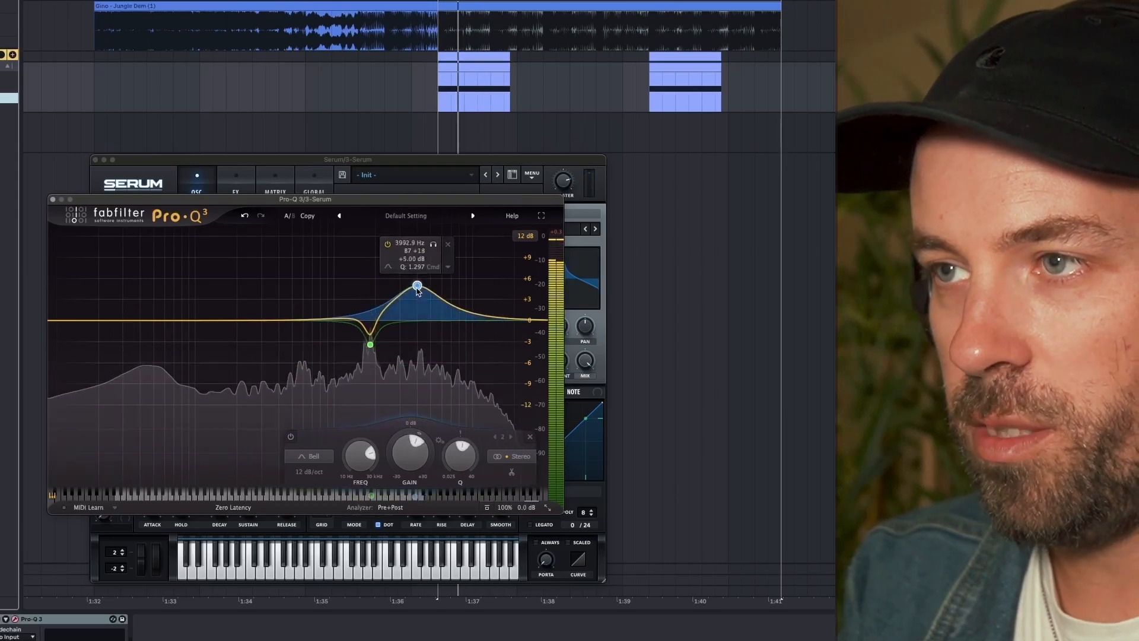
scroll(461, 454, "up", 3)
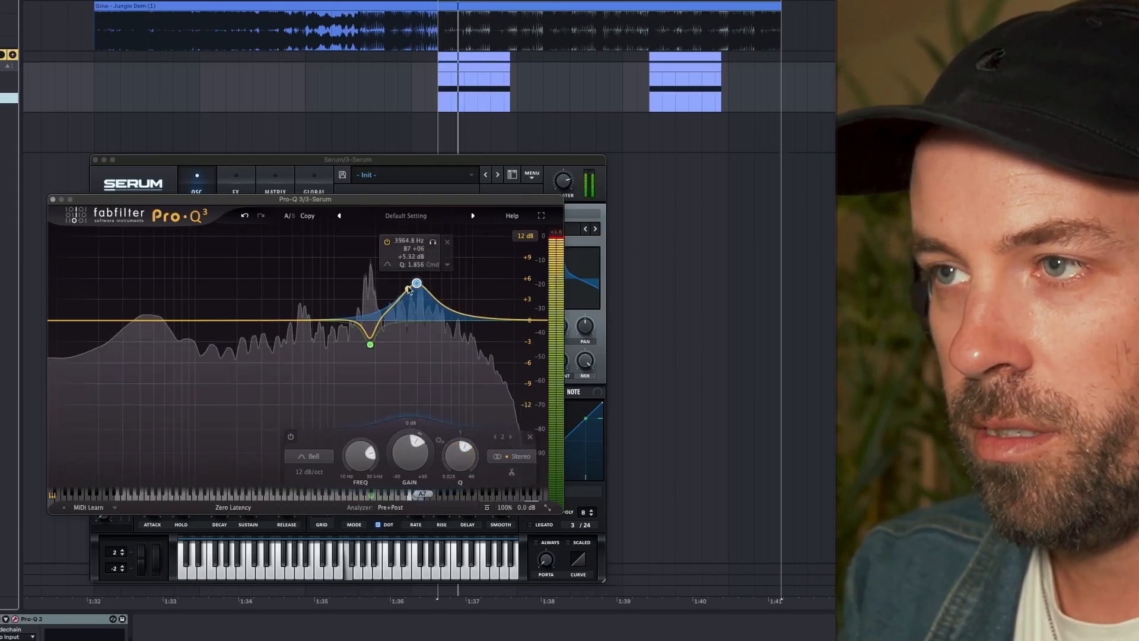
left_click_drag(414, 287, 415, 312)
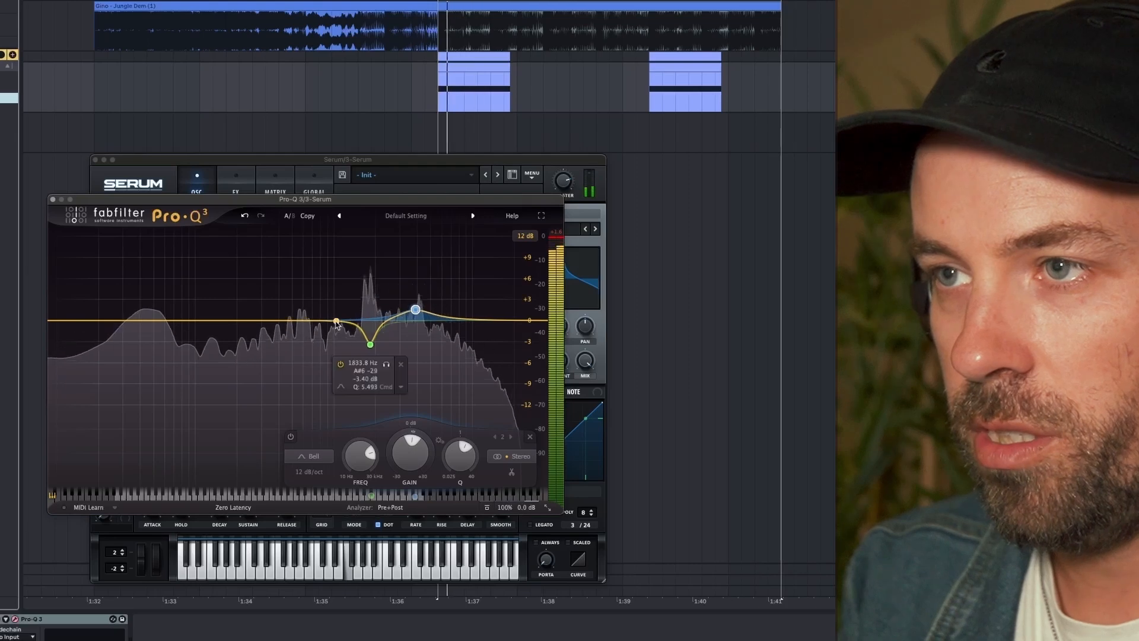
- Add a third bell band below the first cut, lower it by about 3 dB and narrow its Q
left_click_drag(321, 322, 321, 345)
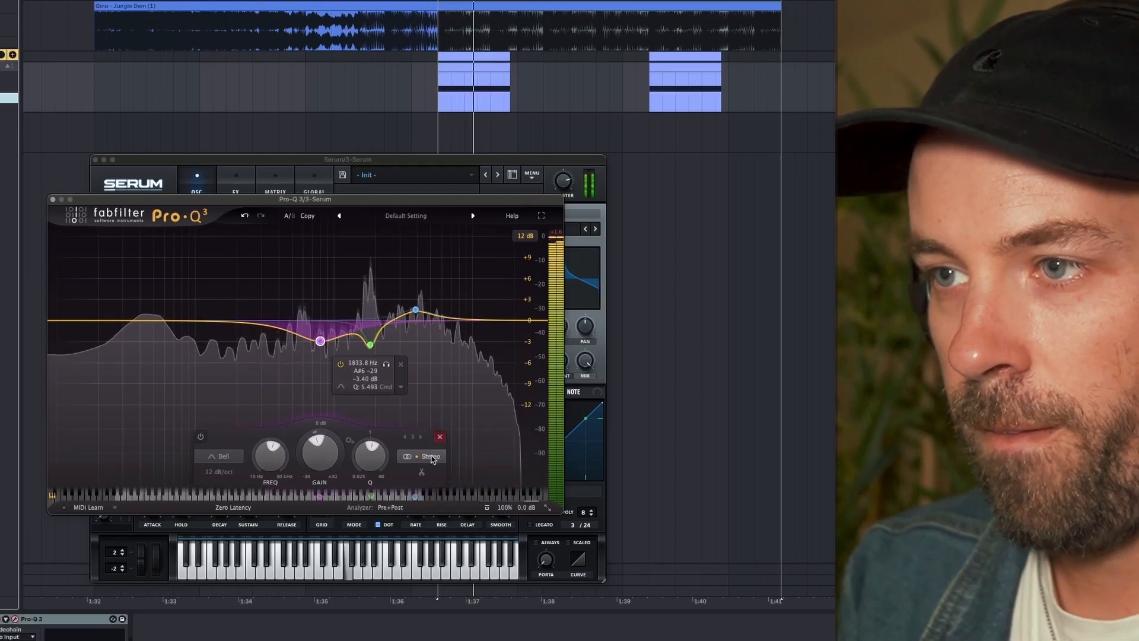
left_click_drag(376, 460, 379, 447)
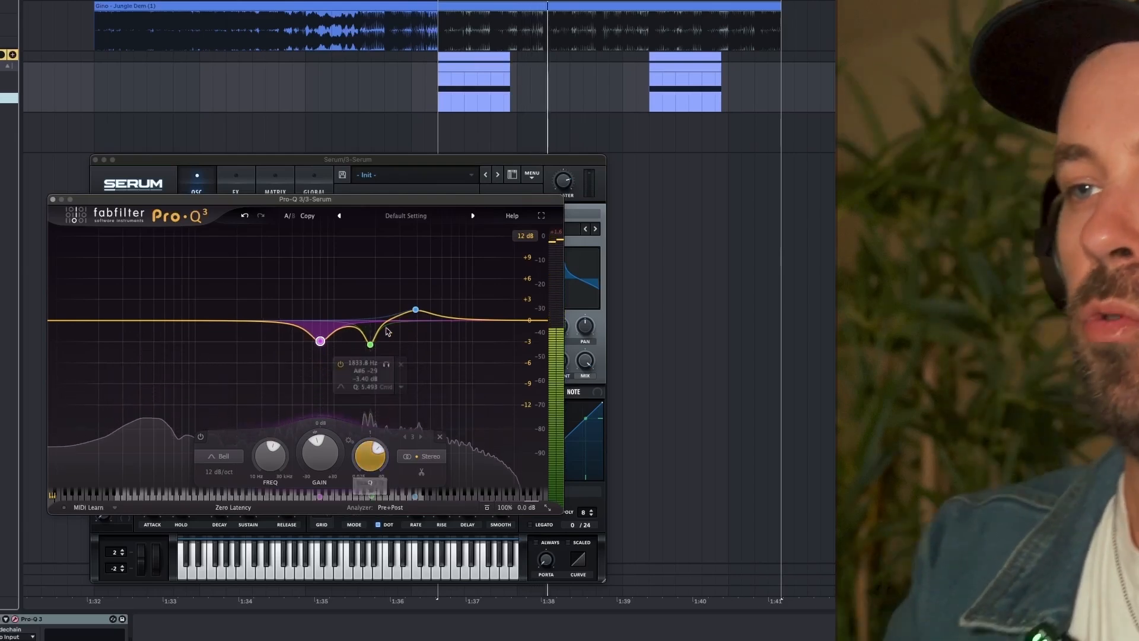